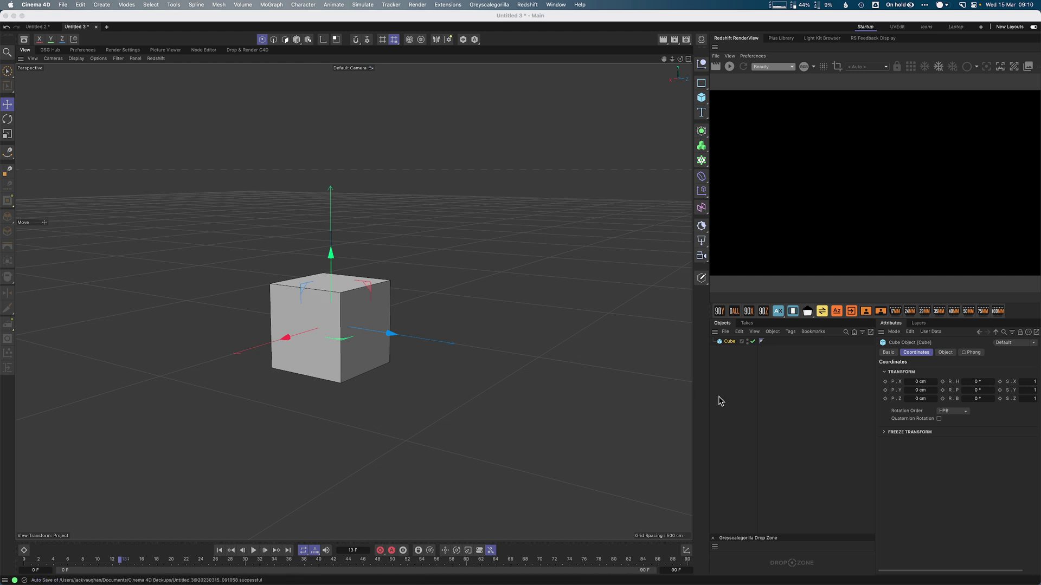
Orbit the perspective view slightly around the cube sitting at the origin
mouse_move(490, 399)
left_mouse_down("alt")
mouse_move(448, 421)
mouse_move(481, 414)
left_mouse_up("alt")
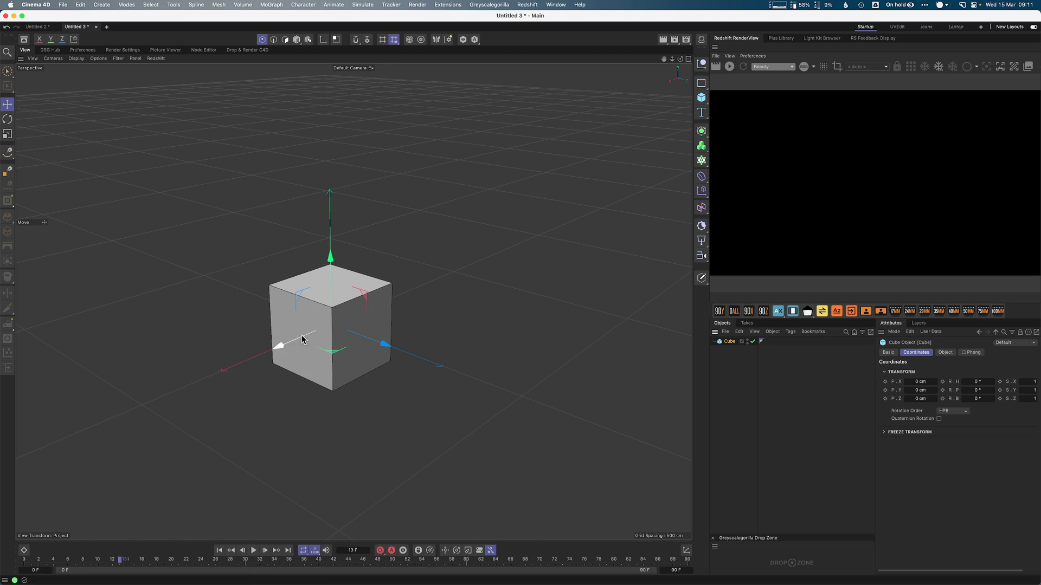
Drag the cube far off to about X 1790.68, Y 662.47, Z -2359.53 cm and frame it
left_click_drag(279, 349, 483, 273)
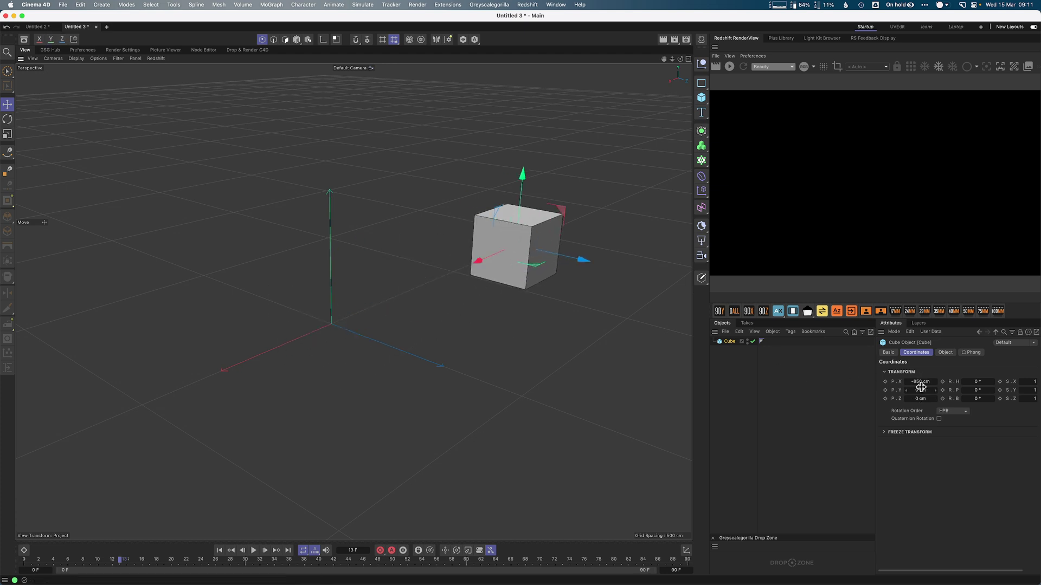
key("super+z")
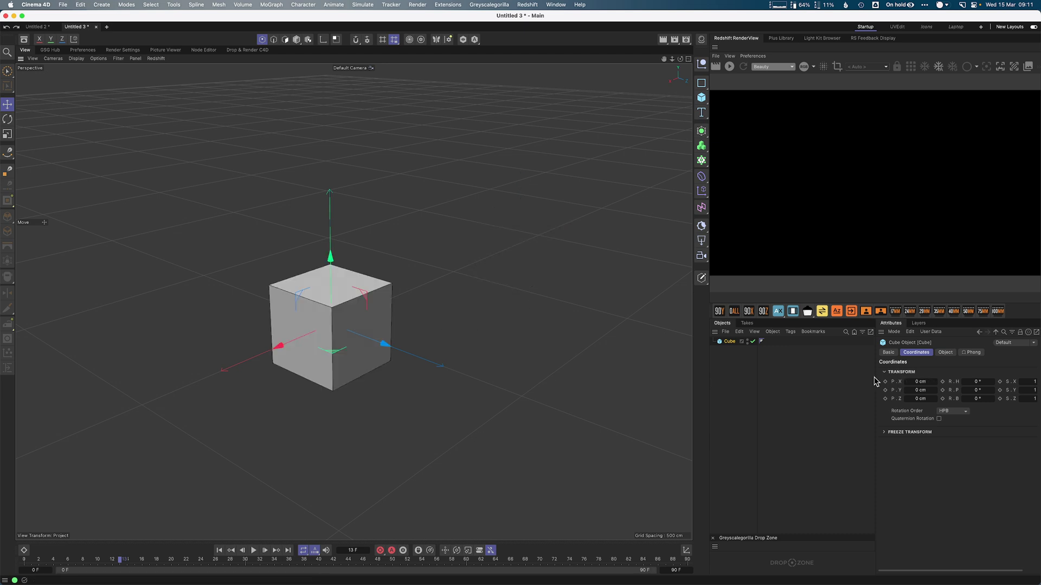
scroll(513, 371, "down", 1)
scroll(513, 371, "down", 3)
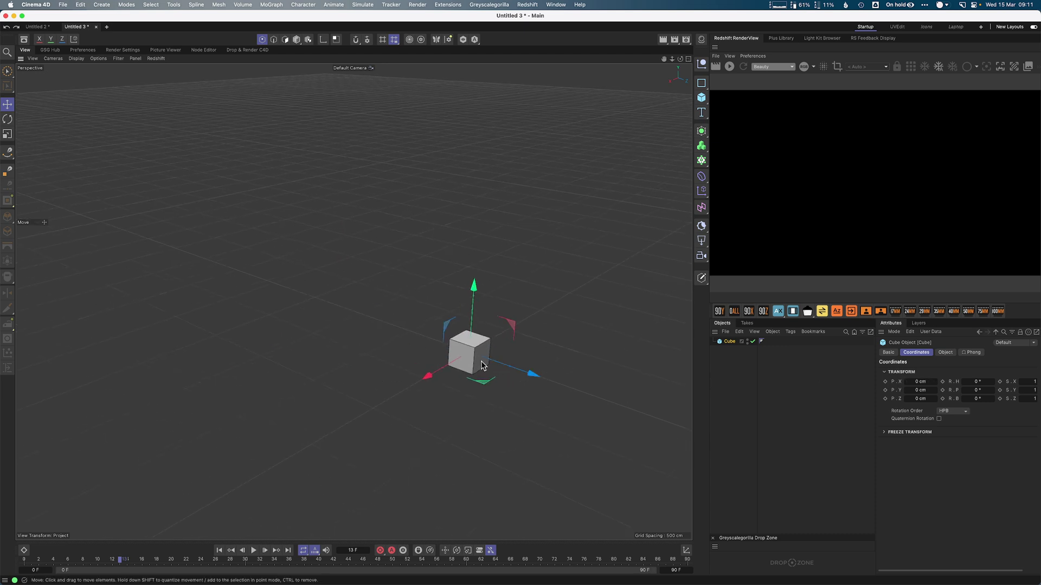
left_click_drag(477, 361, 35, 253)
key("o")
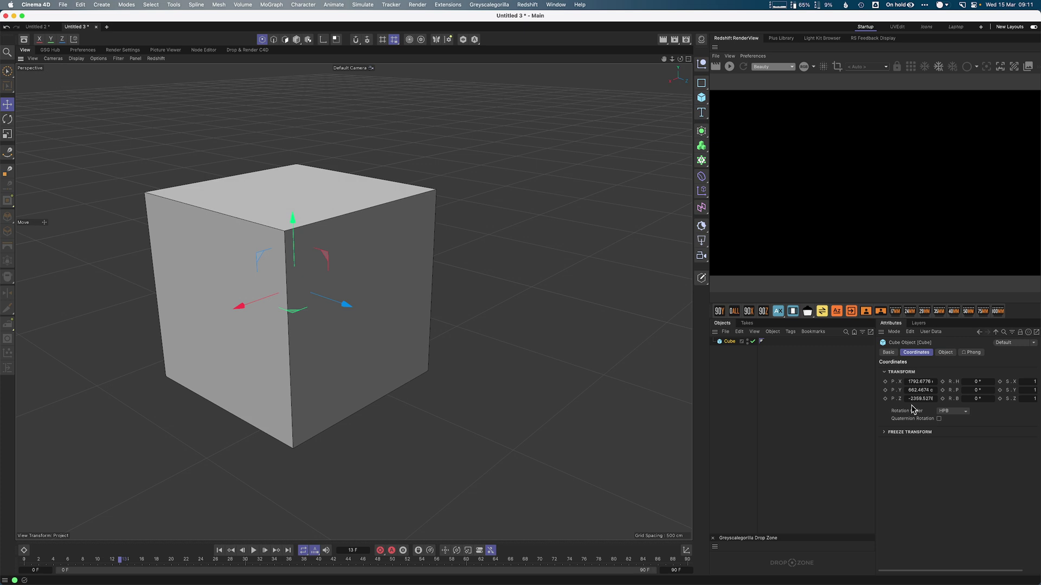
Freeze all of the cube's transforms, then set its X position to 100 cm
left_click(885, 433)
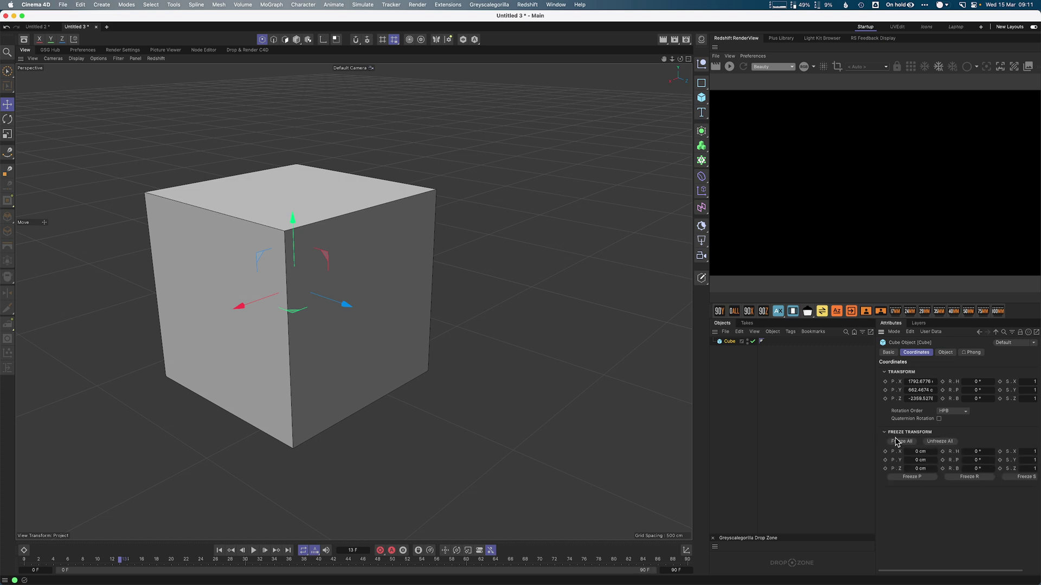
left_click(897, 441)
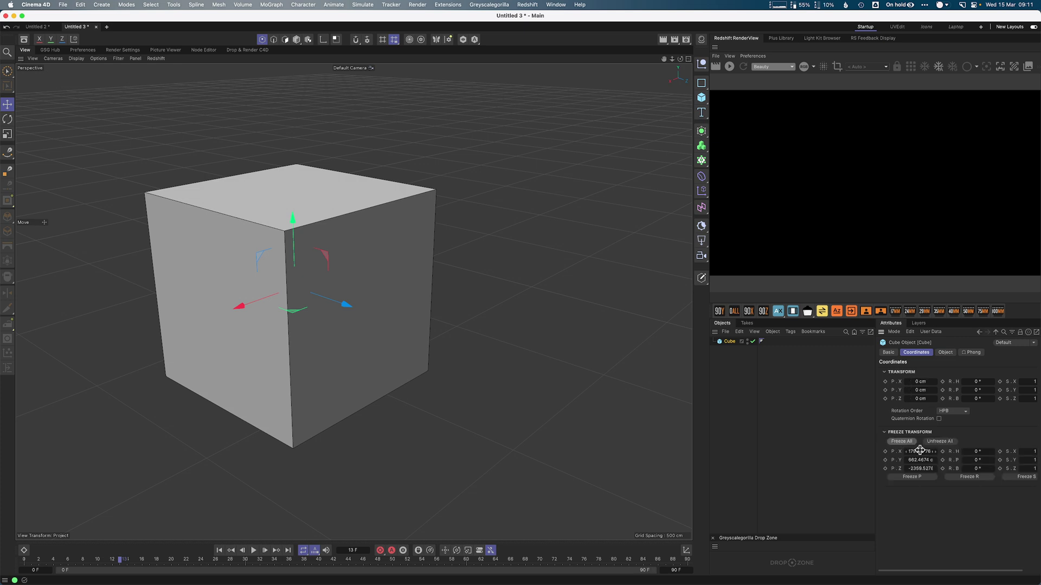
left_click(886, 433)
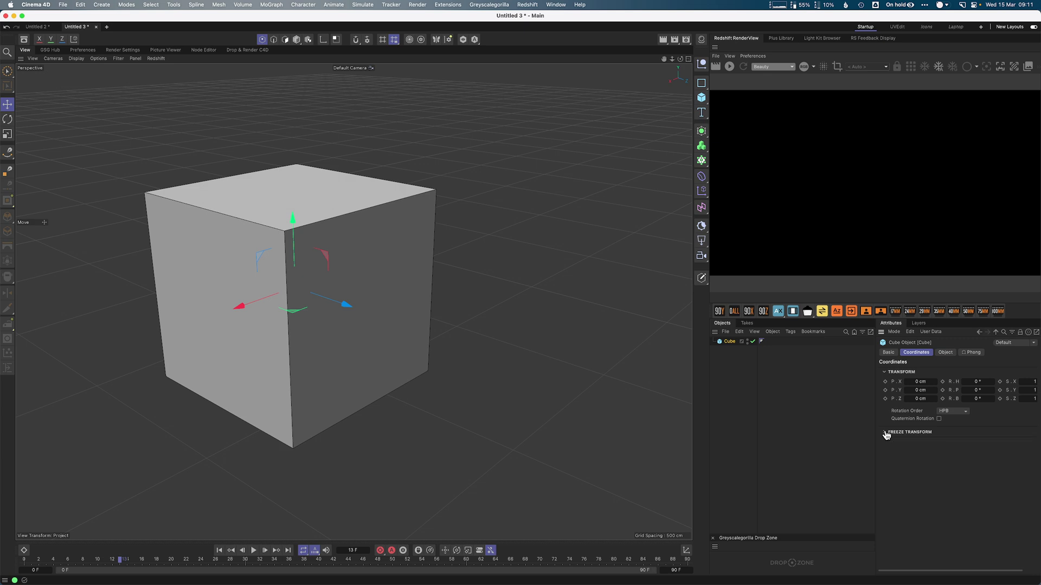
left_click(920, 381)
key("Return")
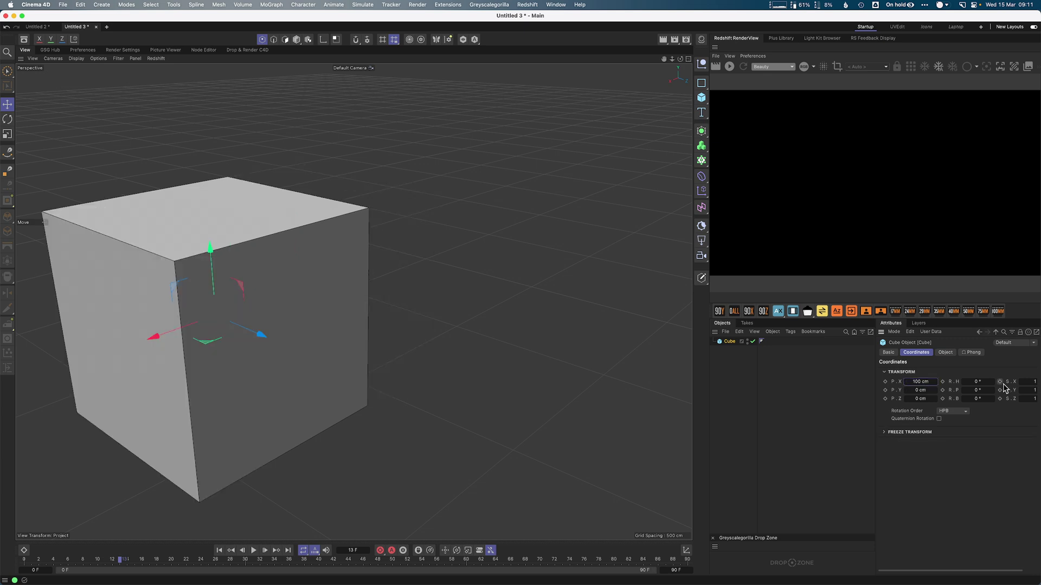
Unfreeze All to restore the cube's full position values
left_click(883, 433)
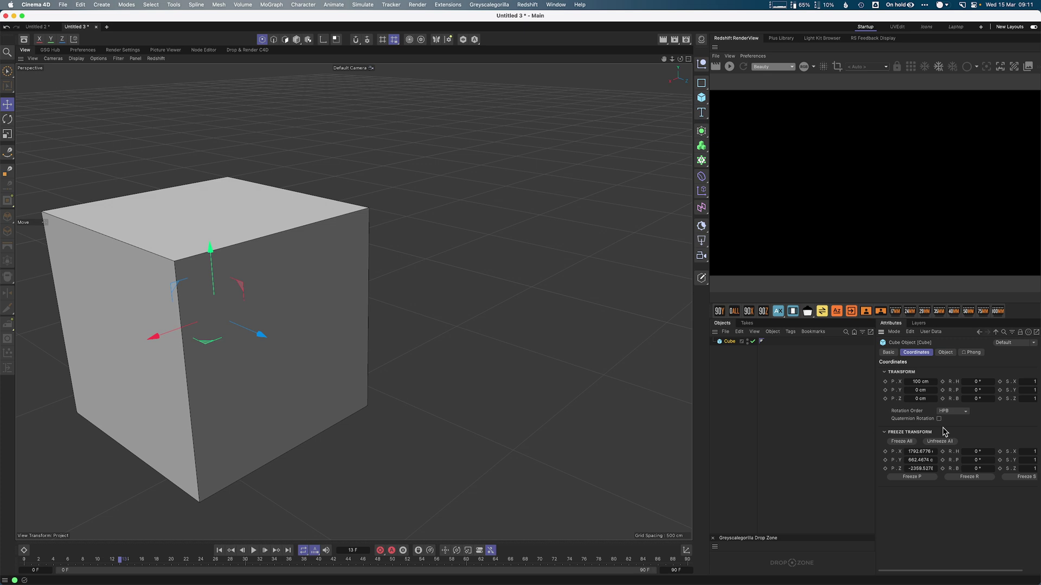
left_click(950, 442)
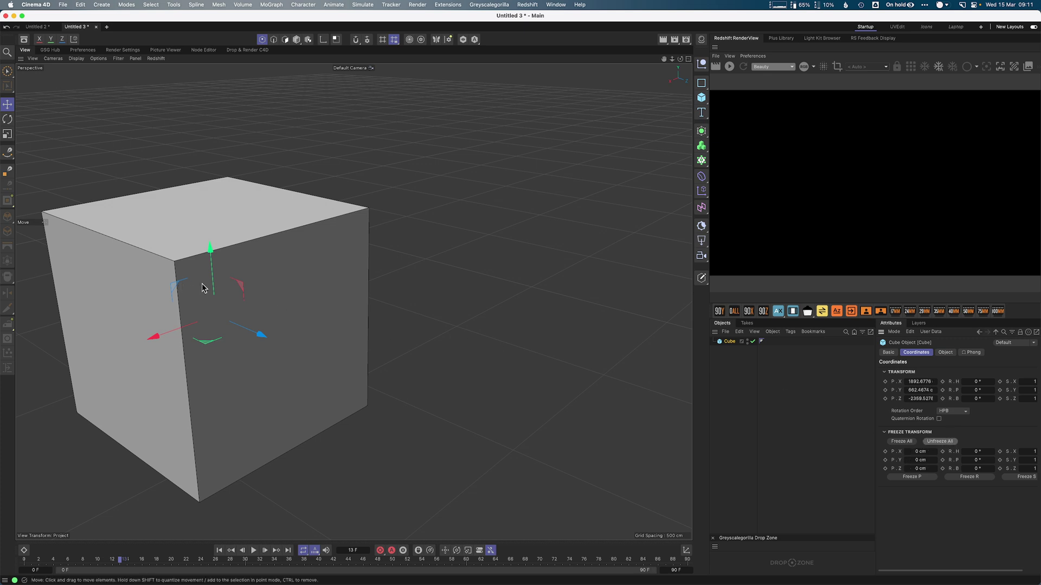
left_click(887, 434)
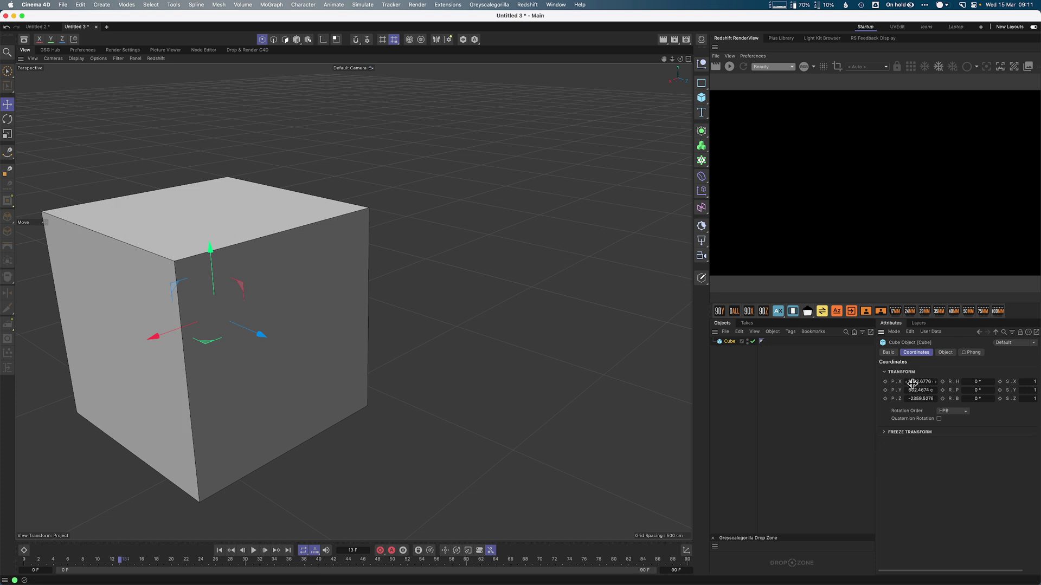
Freeze All again so the cube's coordinates read 0 cm, then collapse Freeze Transform
left_click(885, 433)
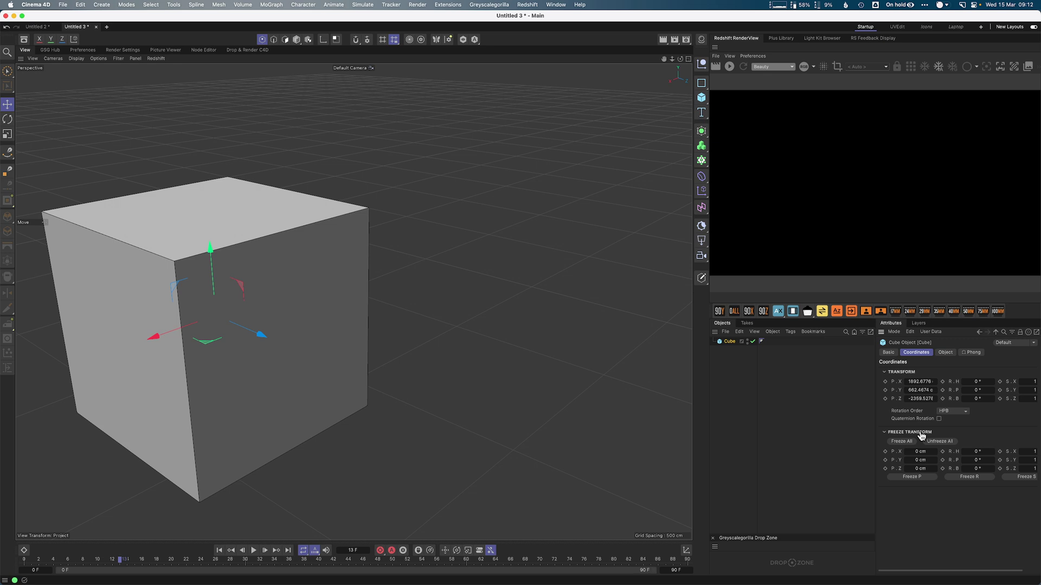
left_click(905, 441)
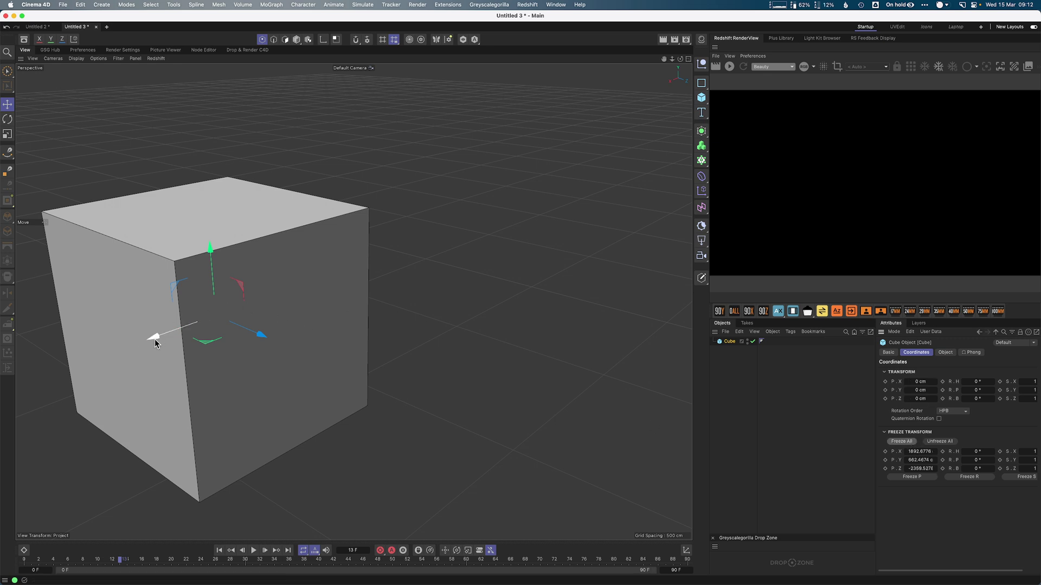
left_click(884, 433)
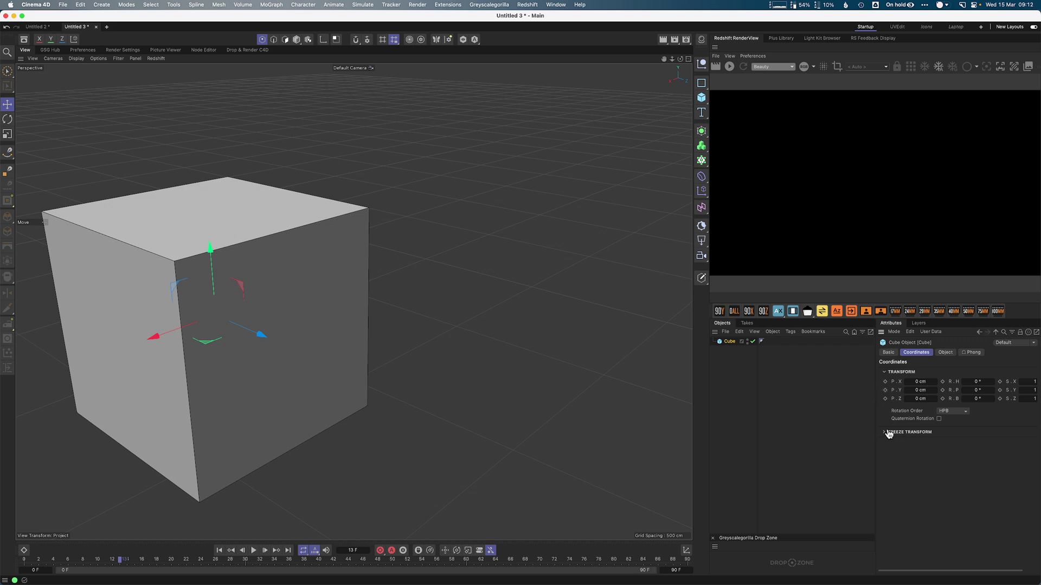
left_click(886, 433)
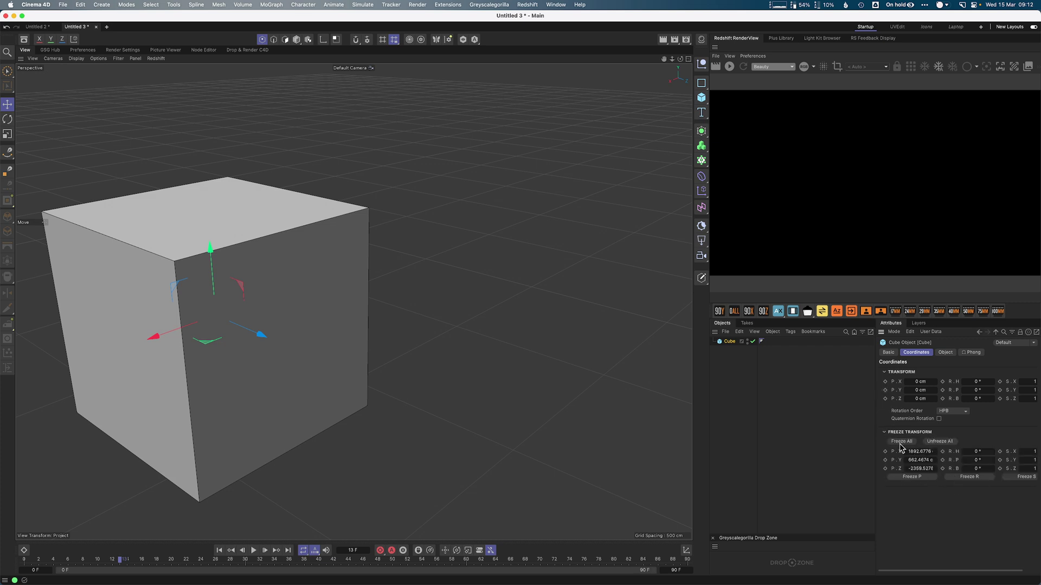
left_click(884, 432)
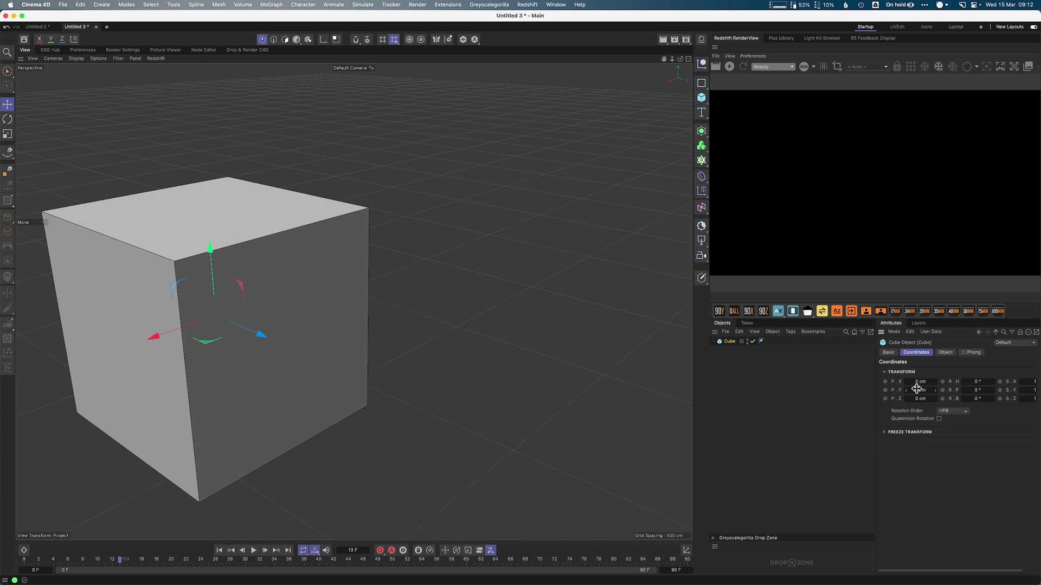
left_click(884, 433)
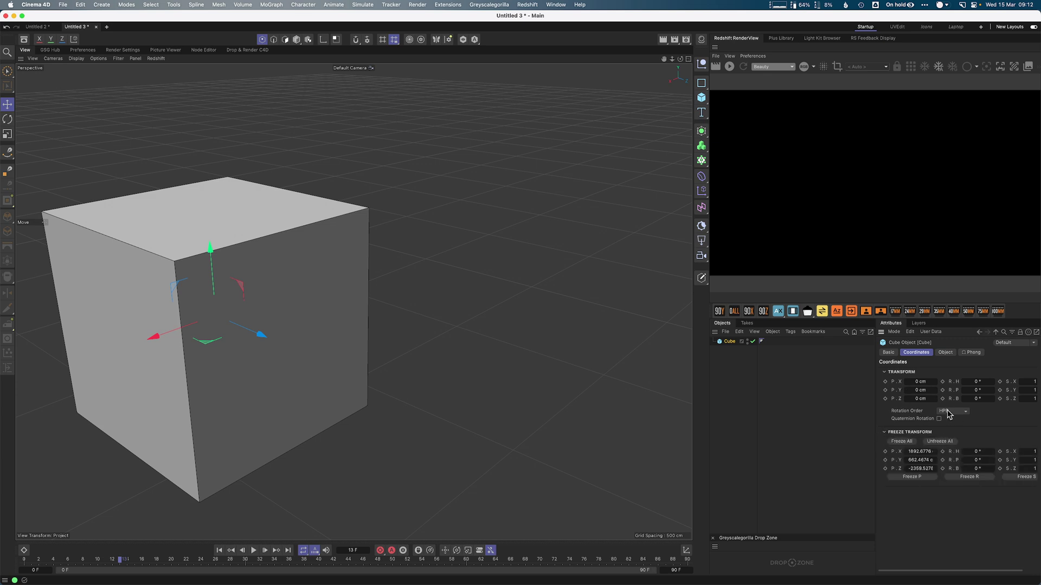
left_click(884, 432)
Select the old cube and delete it, then pan over the world origin
scroll(618, 386, "down", 5)
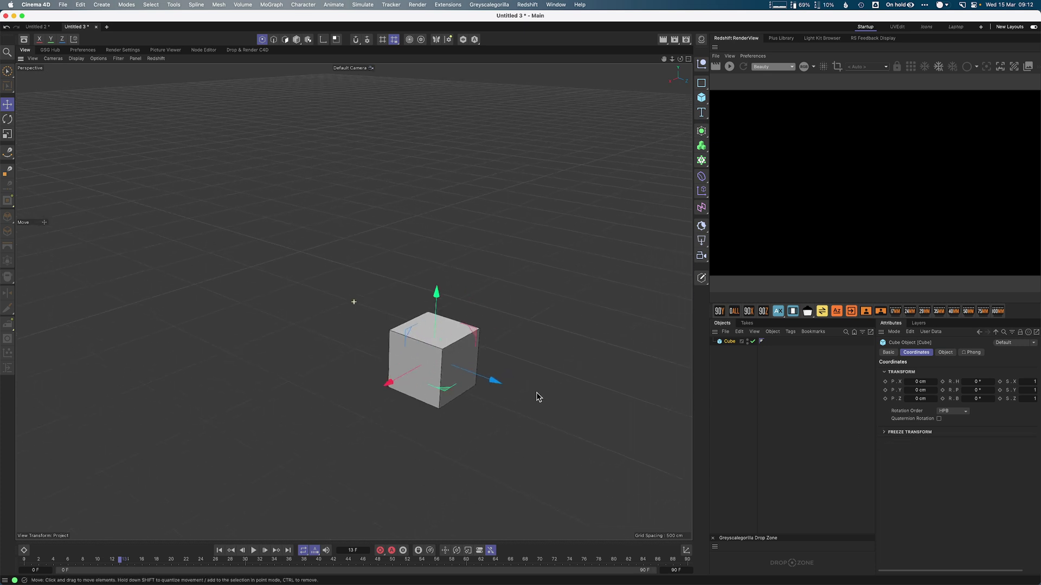
key("super+shift+z")
key("super+shift+z")
key("super+shift+z")
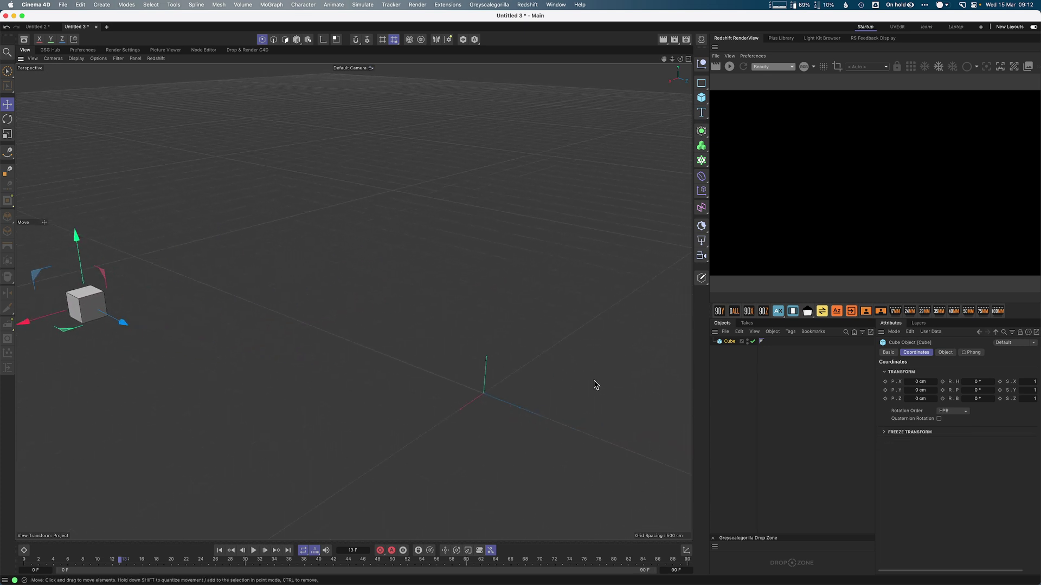
left_click(778, 382)
left_click(729, 342)
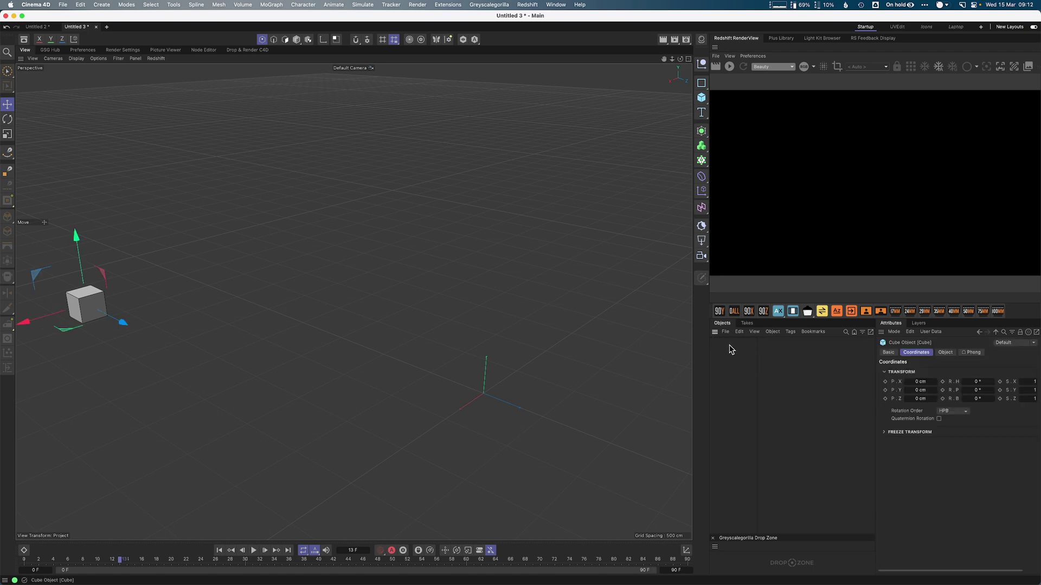
key("Delete")
scroll(574, 395, "up", 5)
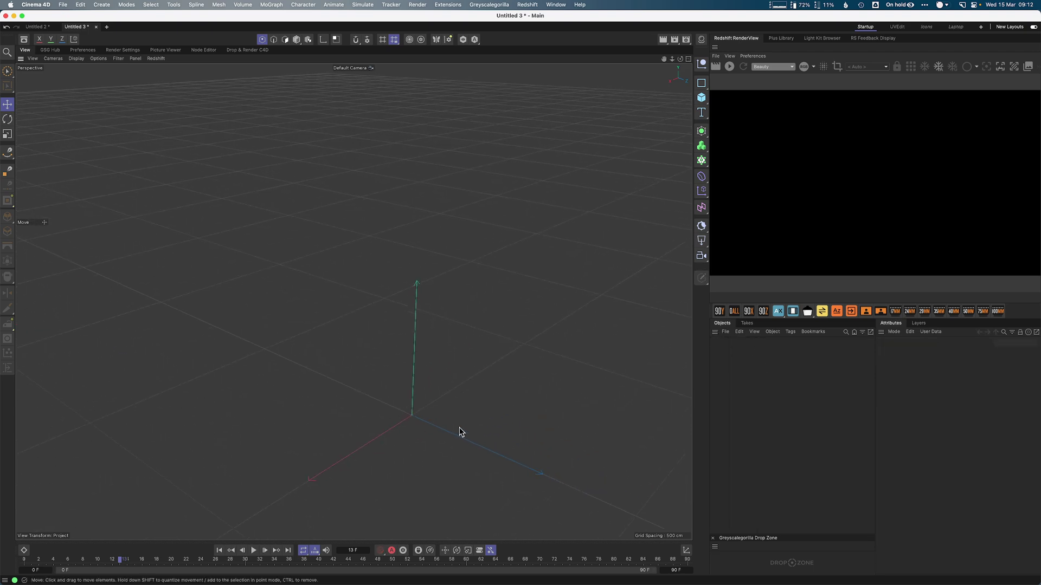
middle_click_drag(460, 432, 424, 371, "alt")
Create a new default Cube through the Shift+C command search for 'cube'
key("shift+c")
type("cube")
key("Return")
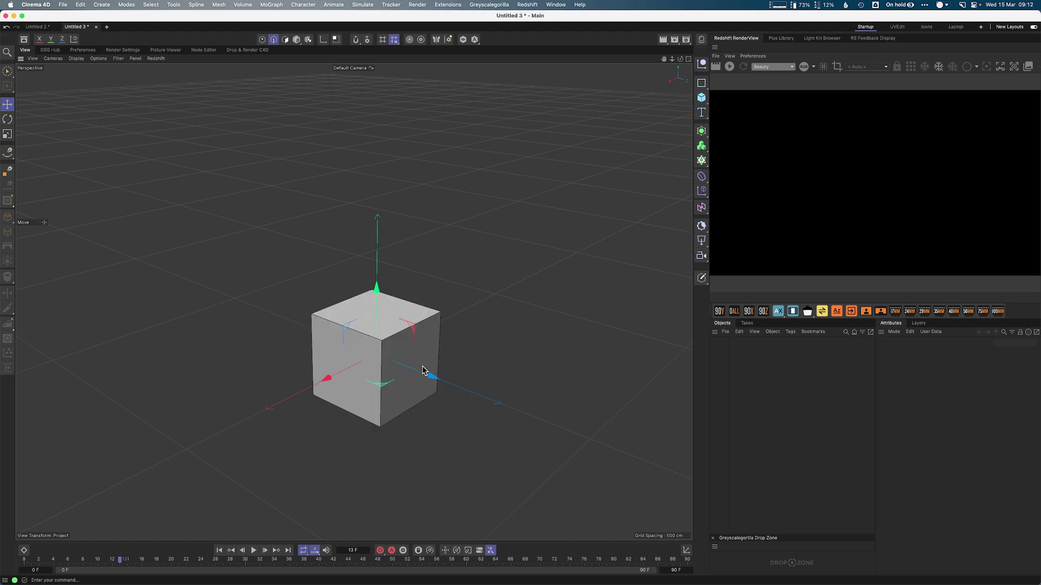
scroll(442, 357, "up", 3)
scroll(488, 354, "up", 2)
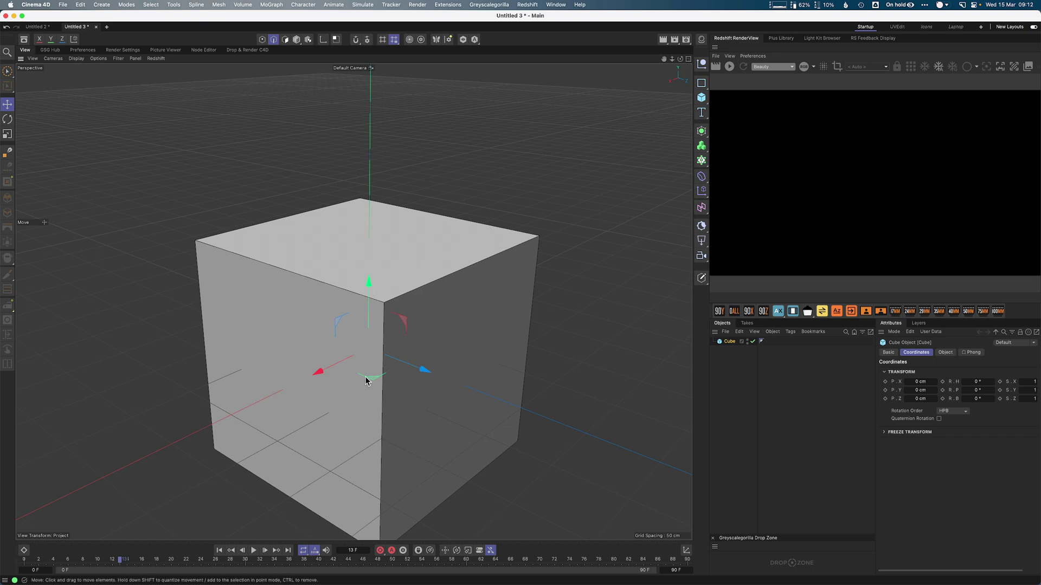
Select the Cube, switch to Model mode and turn on Enable Axis
left_click(730, 342)
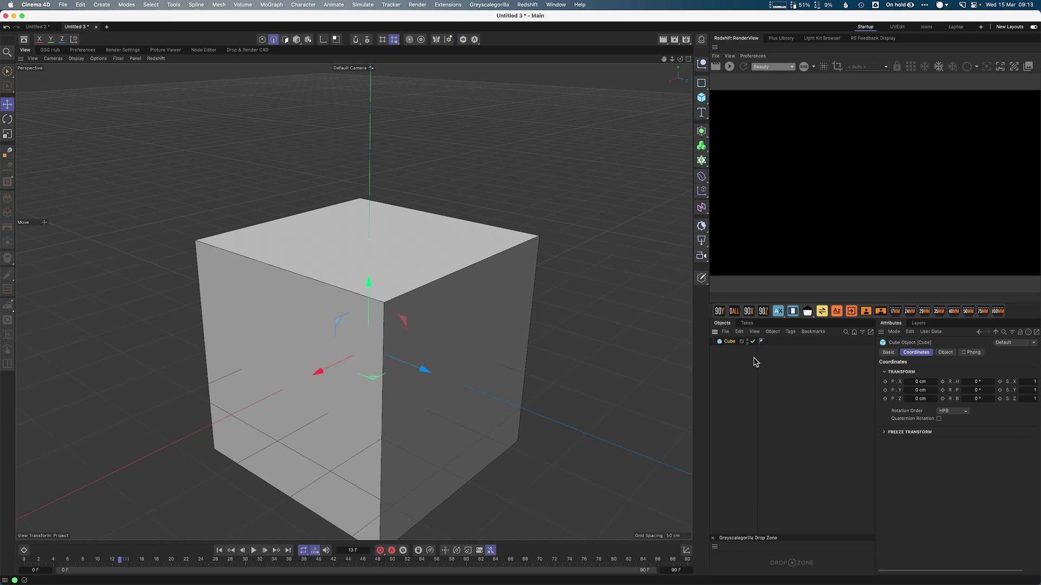
left_click(297, 40)
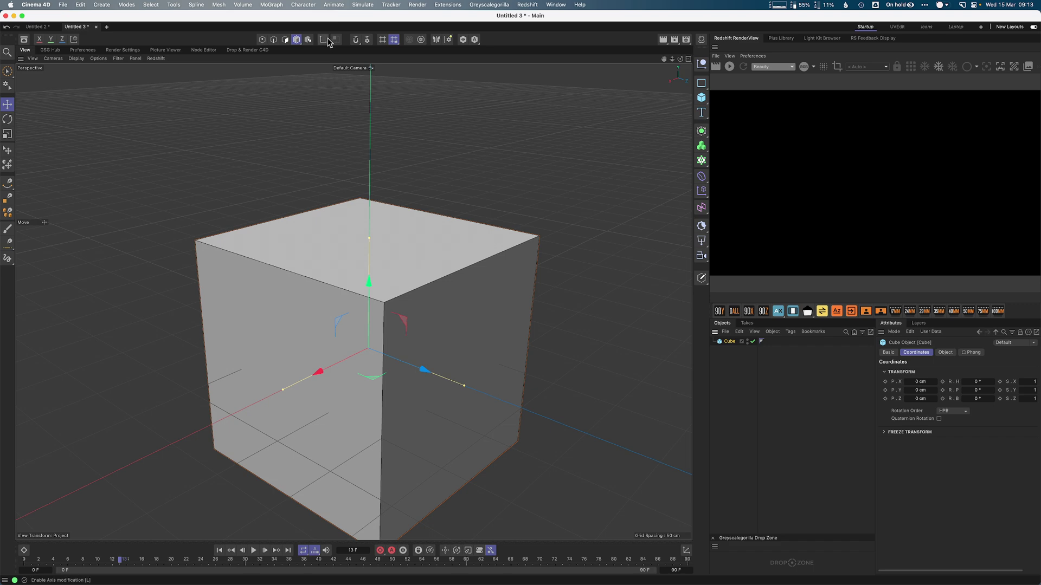
left_click(302, 41)
left_click(321, 40)
Test-drag the cube's Y move and height handles, undoing each change
left_click_drag(369, 285, 363, 214)
key("super+z")
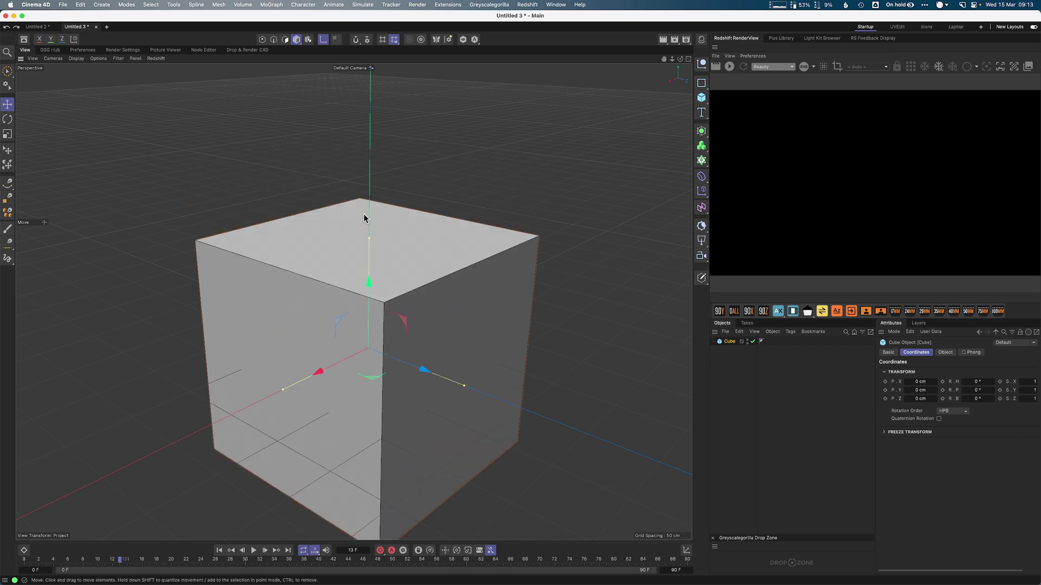
left_click_drag(369, 288, 363, 222)
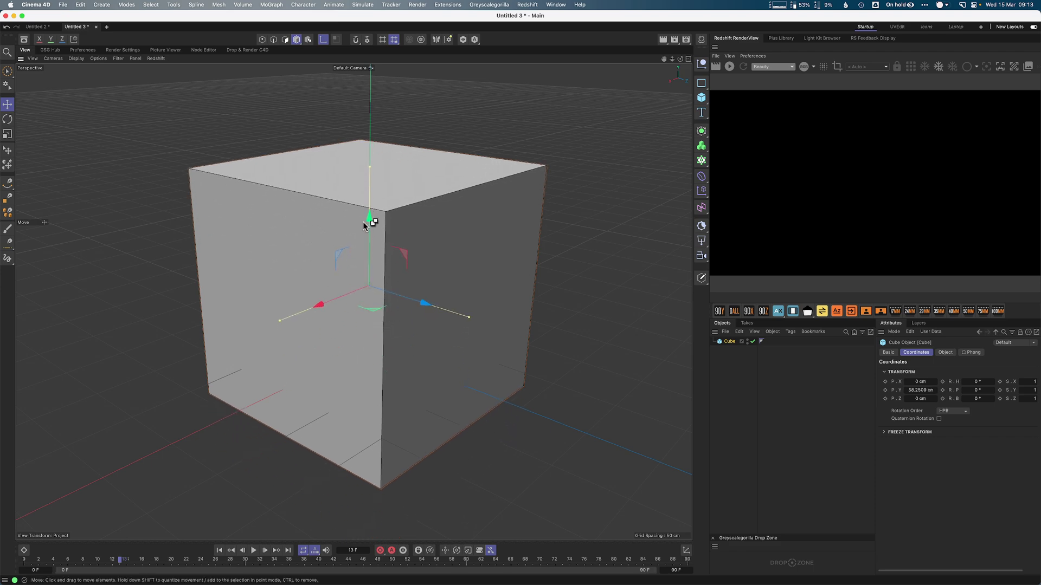
key("super+z")
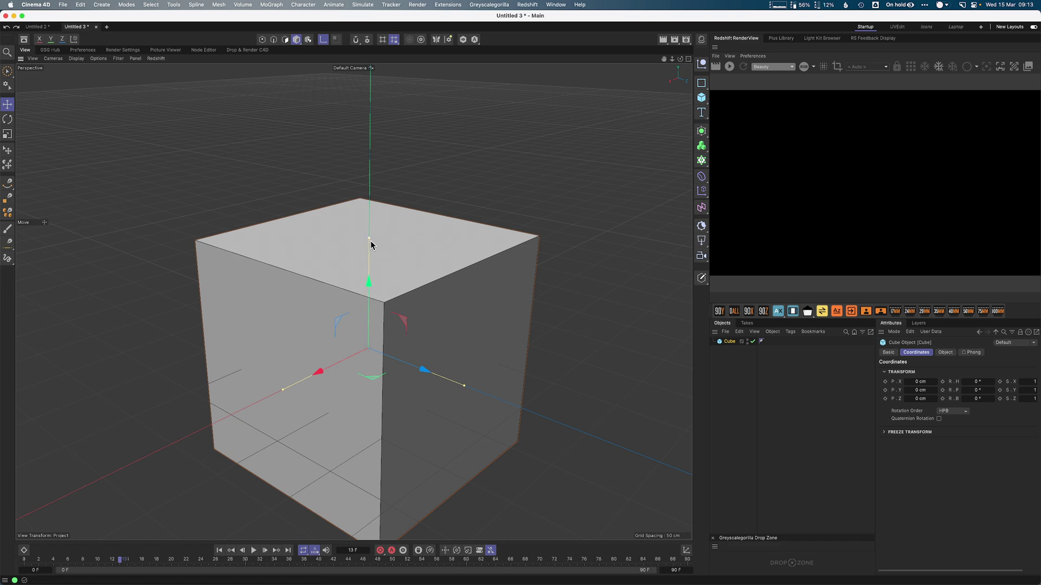
left_click_drag(369, 239, 376, 217)
key("super+z")
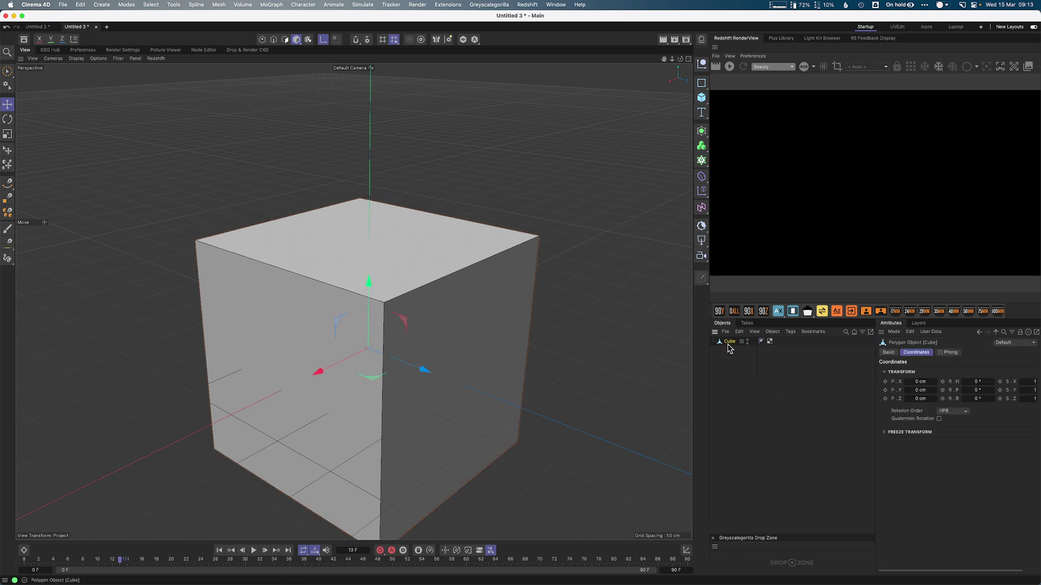
Convert the cube to an editable polygon object and test-lift its axis, undoing back to centre
key("c")
left_click(323, 40)
left_click_drag(368, 281, 395, 209)
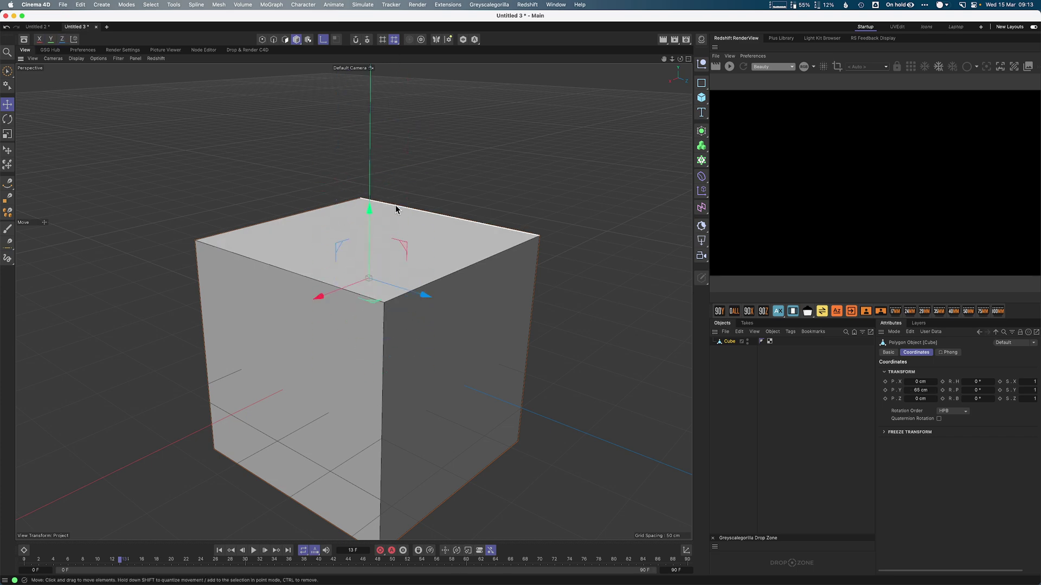
key("ctrl+z")
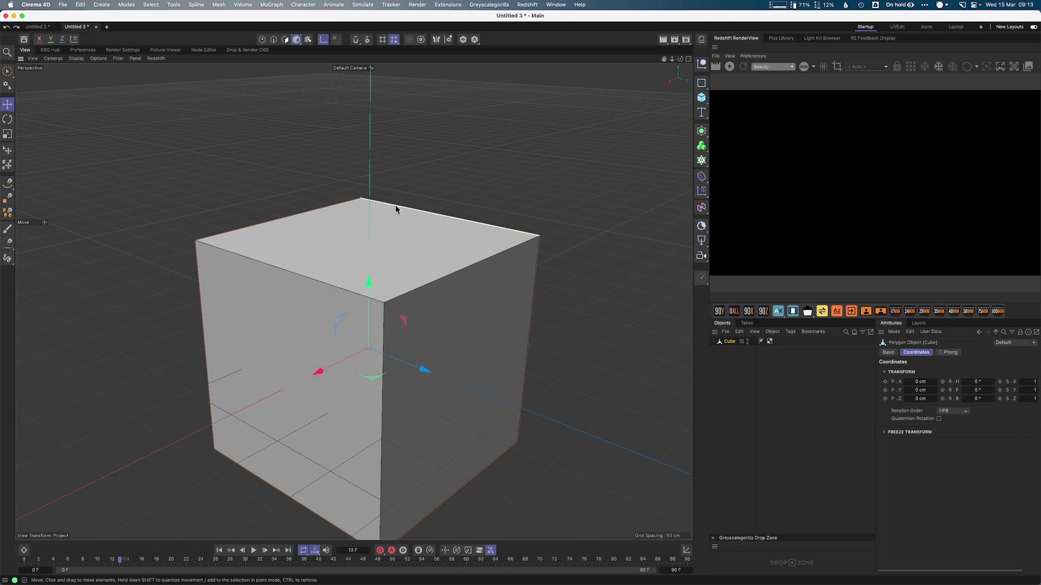
In the four-view layout, move the cube's axis to the top corner at X -100, Y 100, Z 100 cm
middle_click(408, 300)
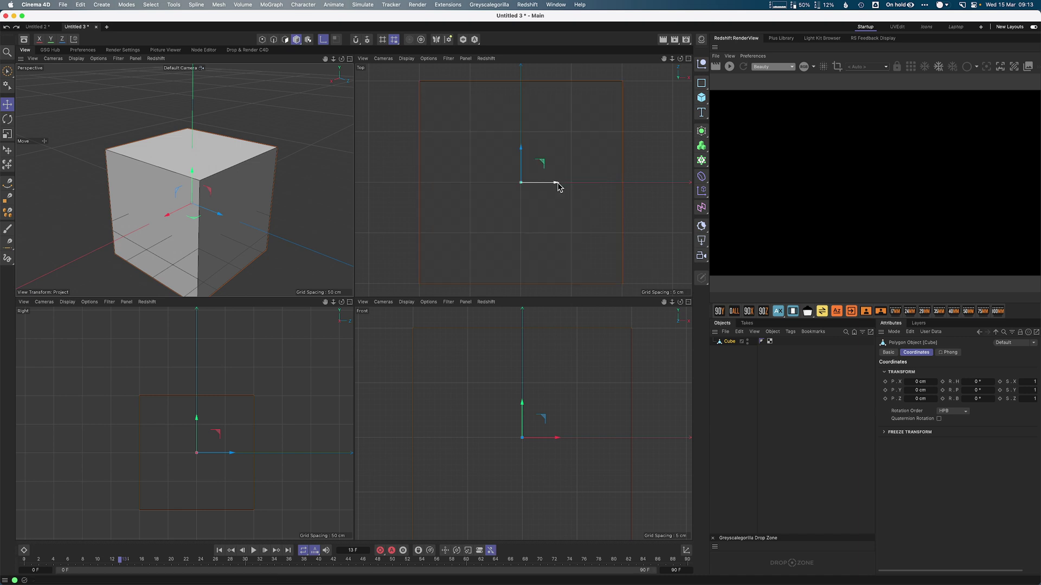
left_click(558, 184)
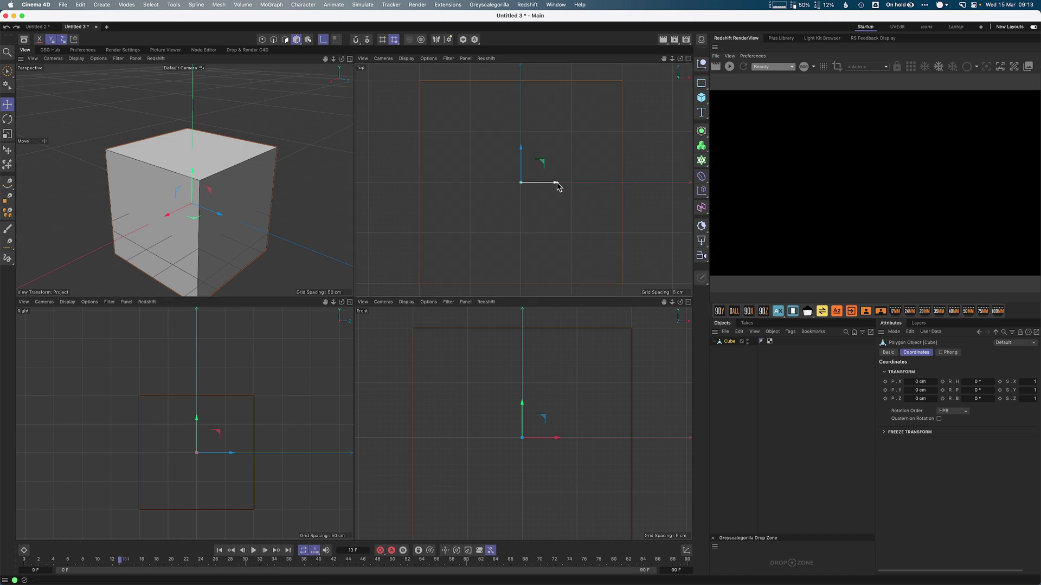
left_click_drag(558, 186, 457, 188)
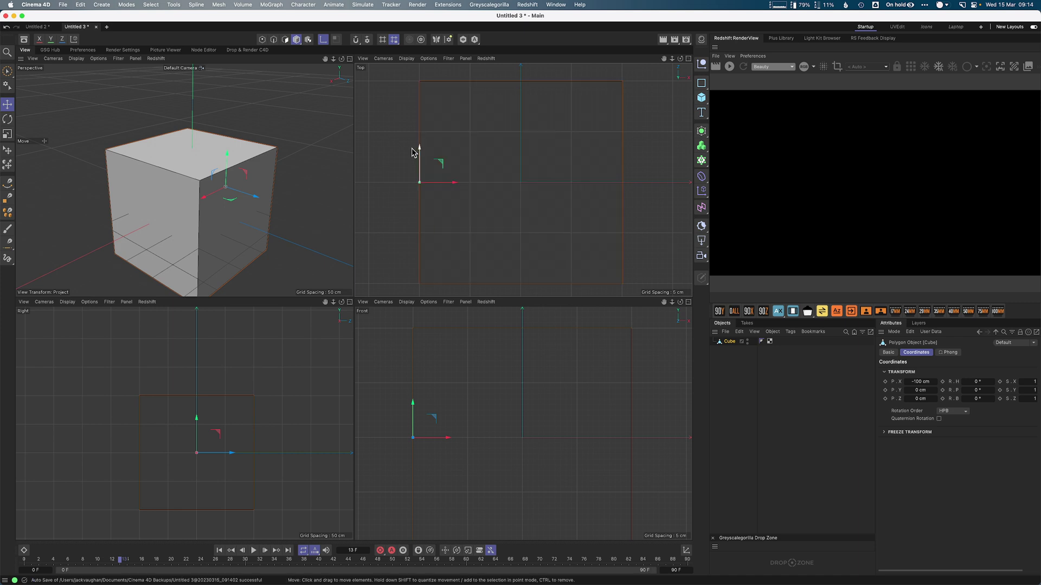
left_click_drag(419, 153, 419, 137)
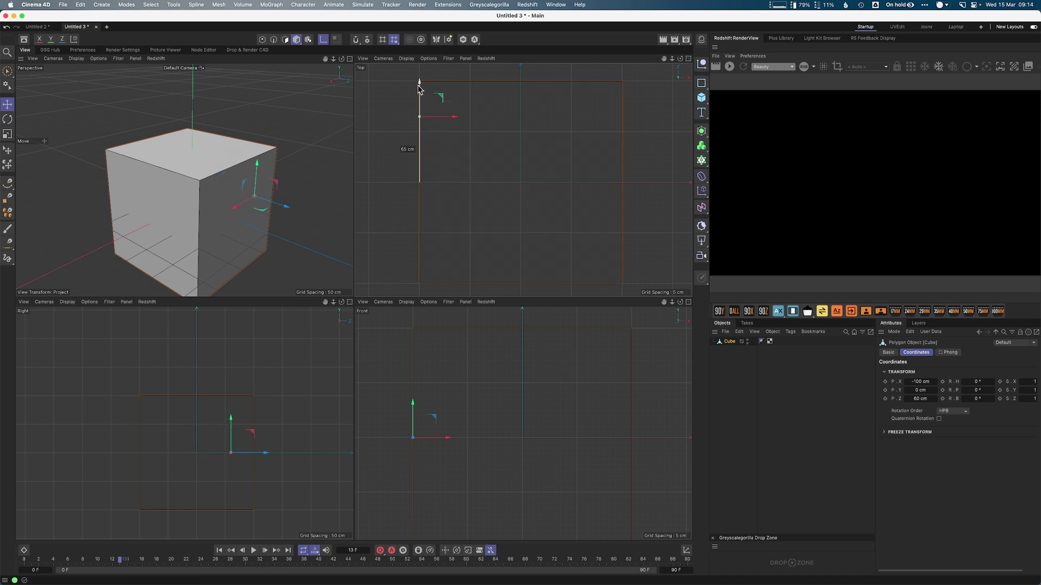
left_click_drag(419, 88, 420, 59)
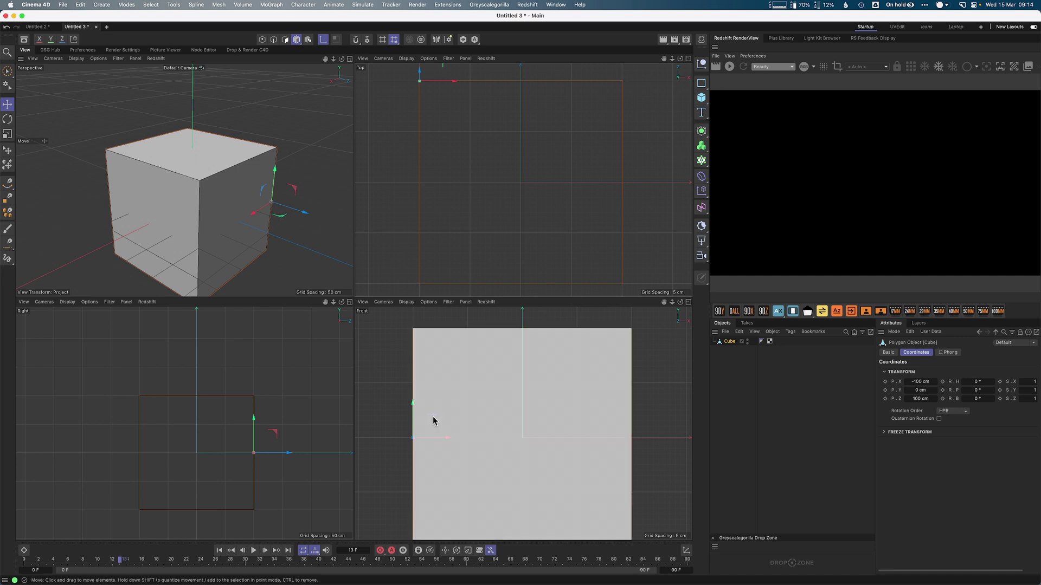
left_click_drag(415, 412, 413, 332)
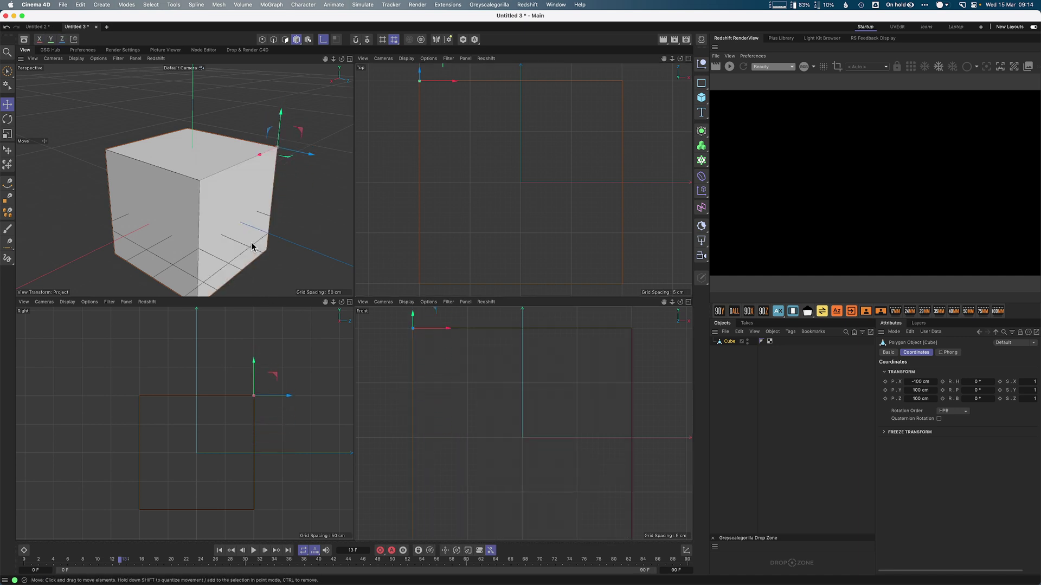
middle_click(252, 247)
Turn off axis editing and reselect the Cube in the Object Manager
mouse_move(592, 360)
left_mouse_down("alt")
mouse_move(581, 372)
mouse_move(594, 372)
left_mouse_up("alt")
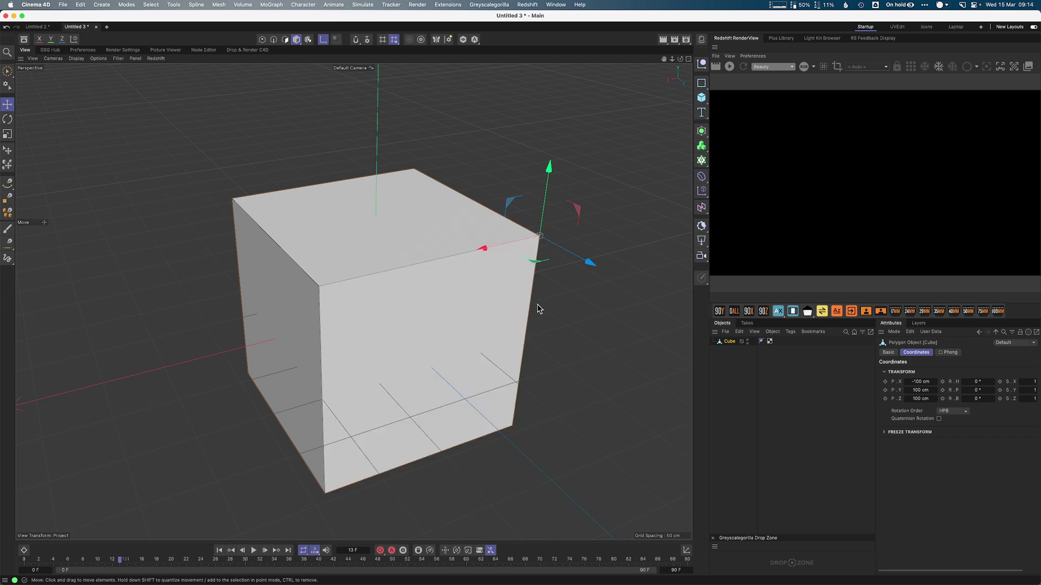
left_click(324, 39)
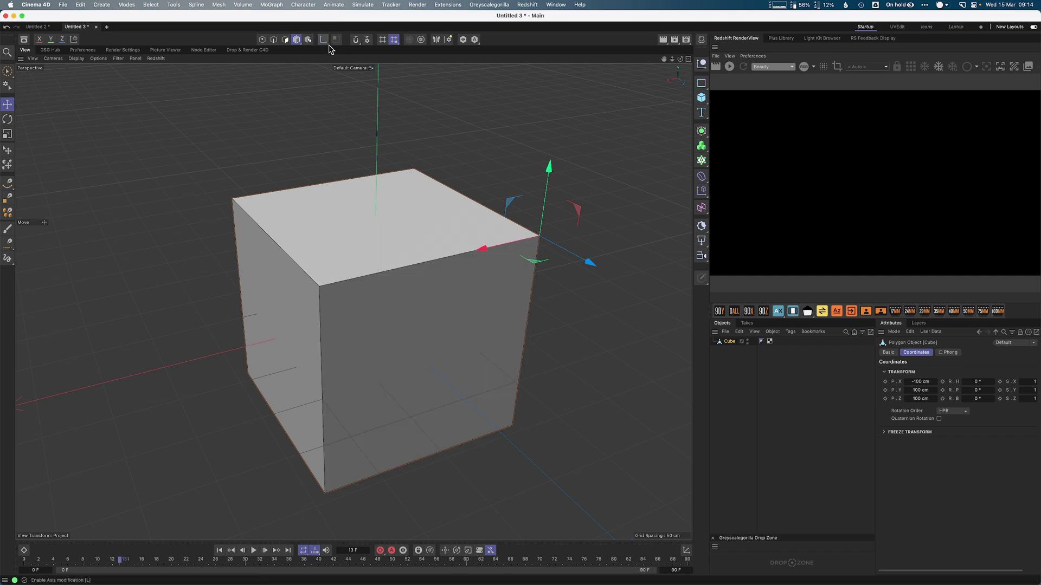
left_click(621, 234)
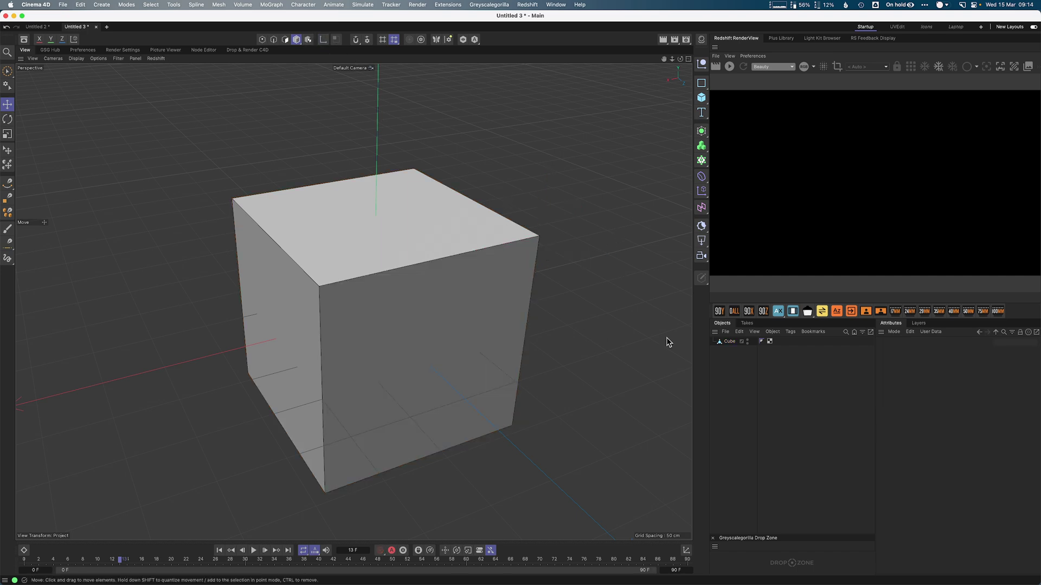
left_click(730, 342)
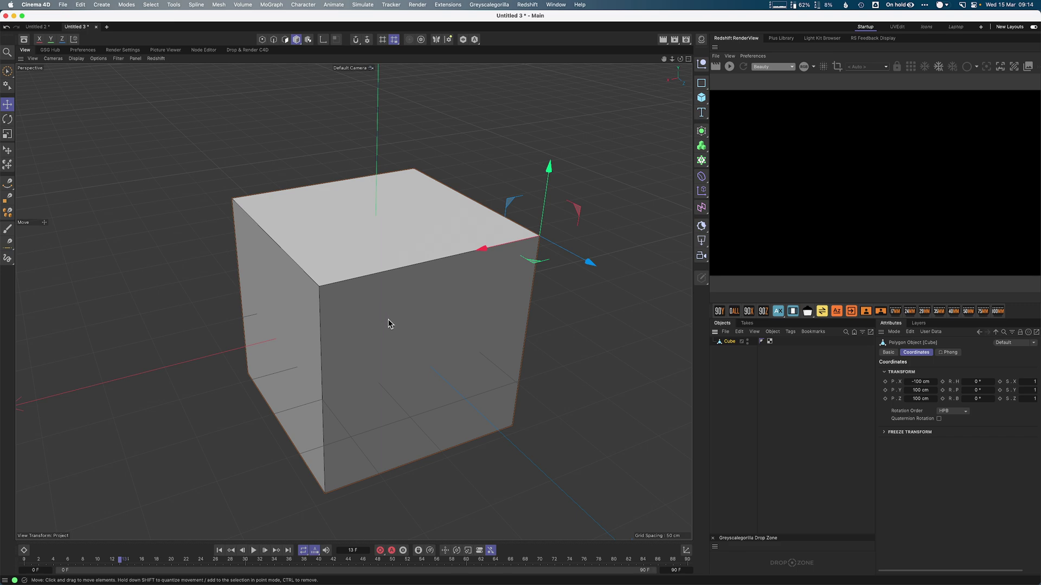
left_click(759, 421)
key("super+z")
left_click(735, 363)
left_click(729, 342)
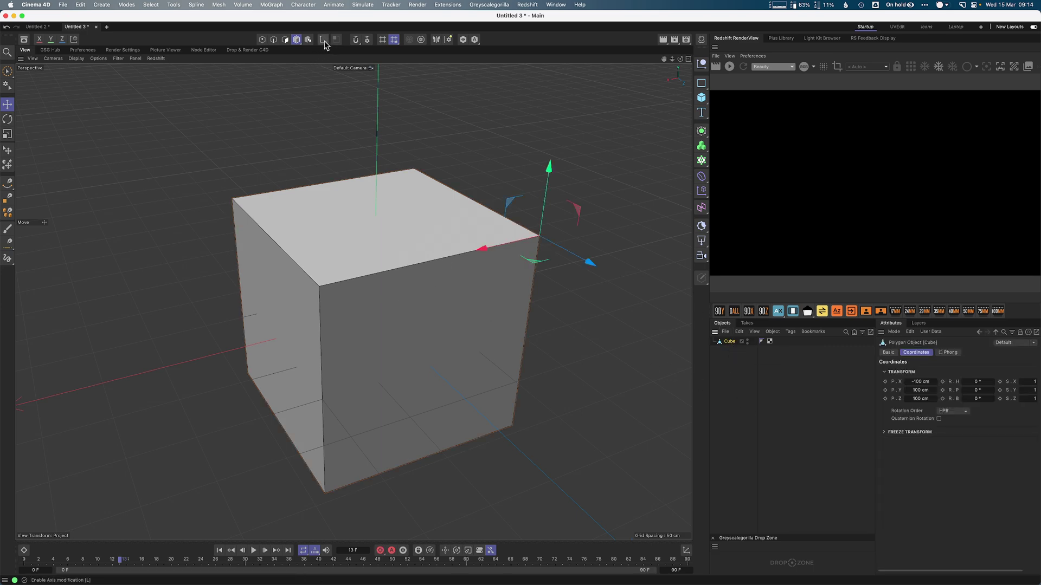
Freeze only the cube's position, storing -100, 100, 100 cm as frozen values, after undoing a Freeze All
left_click(762, 387)
left_click(729, 341)
mouse_move(540, 240)
left_mouse_down()
mouse_move(676, 232)
mouse_move(546, 245)
left_mouse_up()
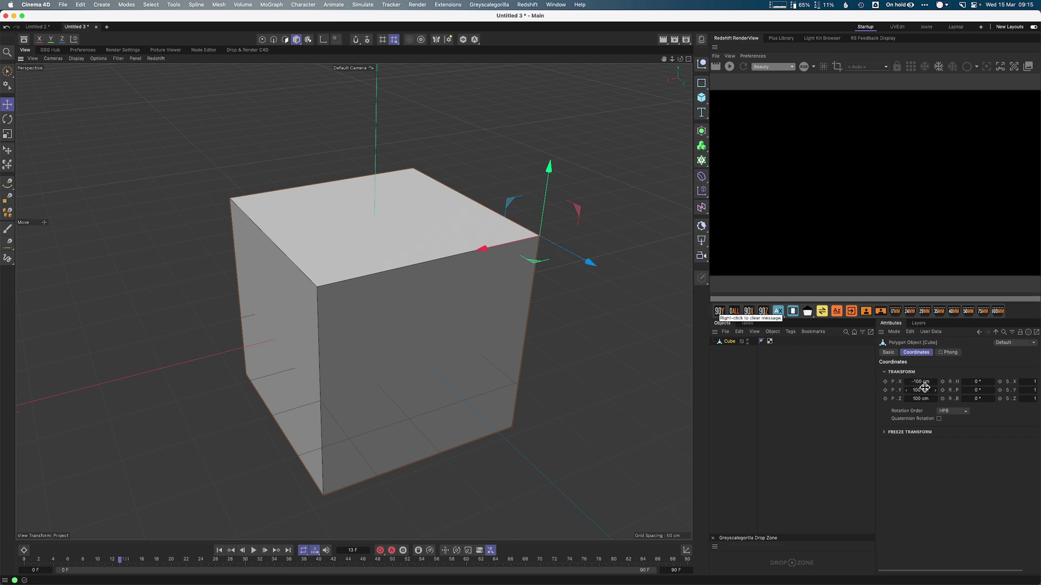
left_click(885, 433)
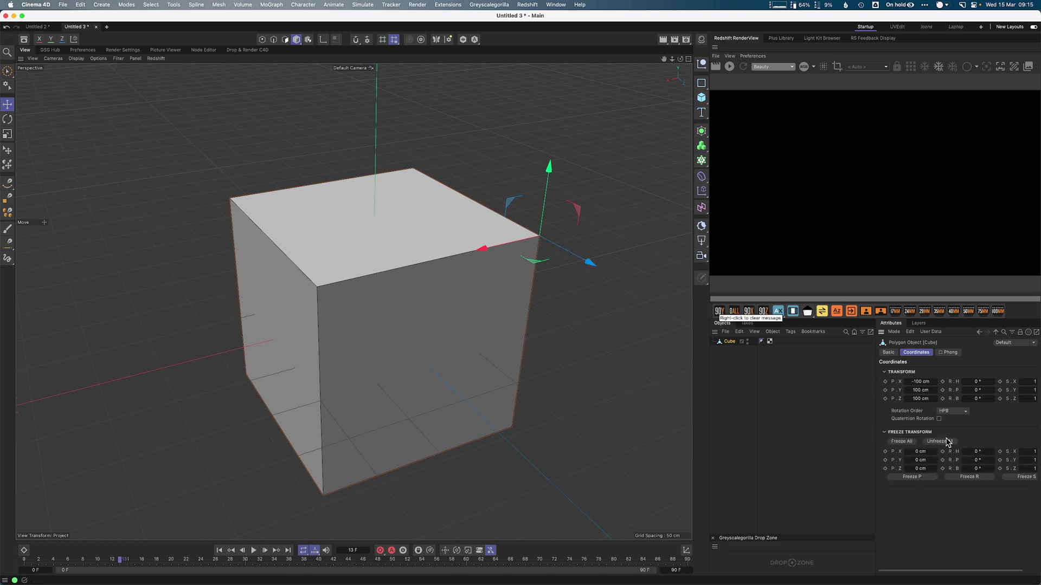
left_click(903, 442)
key("super+z")
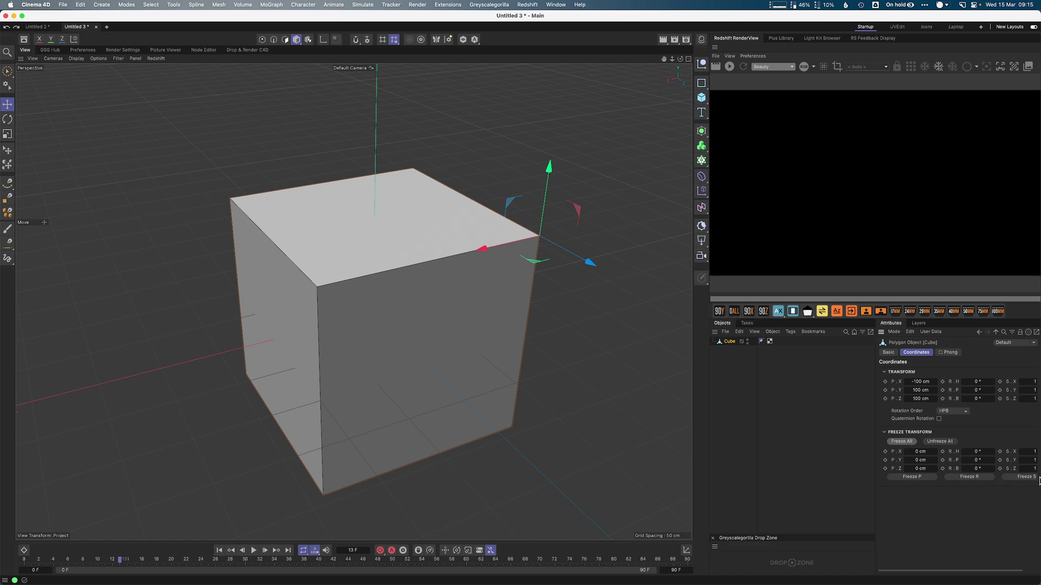
left_click(922, 479)
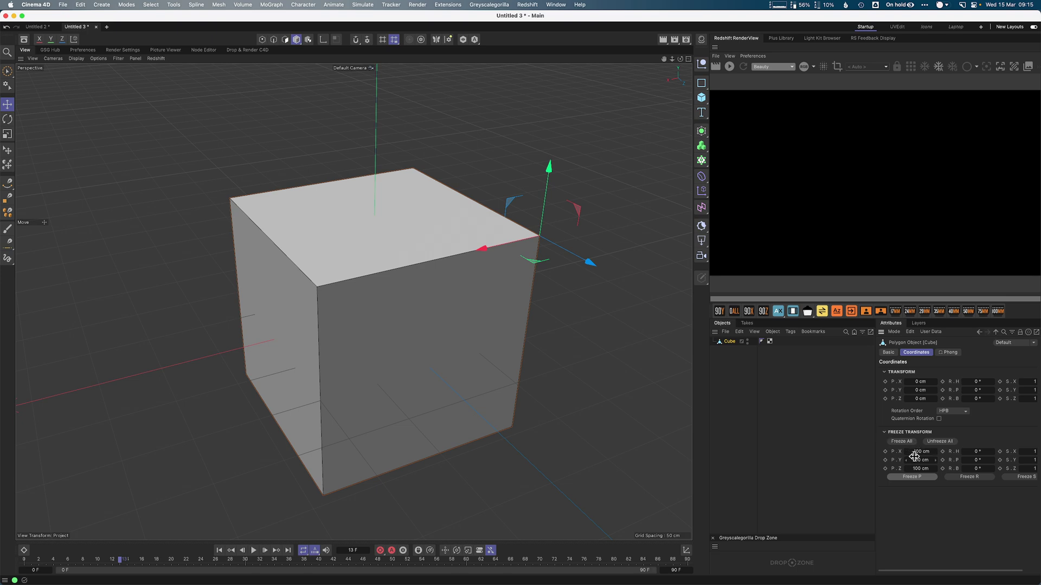
left_click(884, 432)
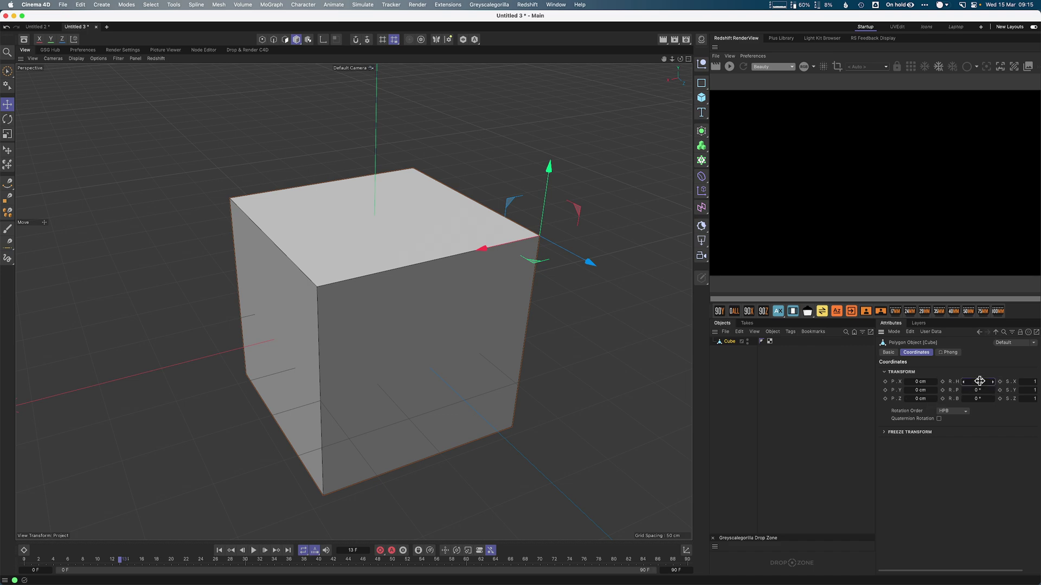
Set the cube to heading 30°, pitch -24°, Y scale 0.4, and position X 142, Y -3 cm
left_click_drag(980, 381, 980, 382)
left_click_drag(916, 382, 980, 403)
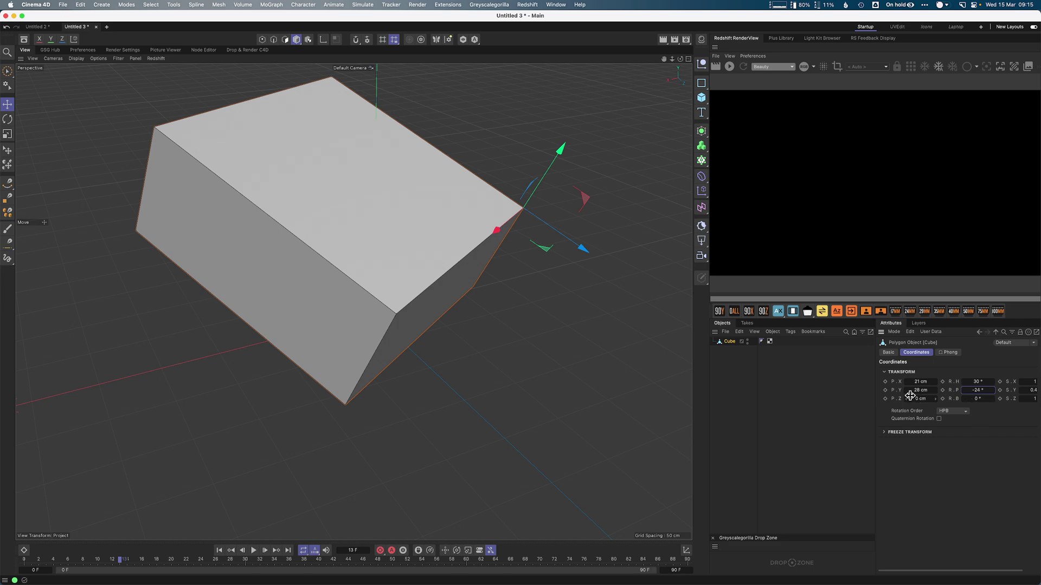
left_click_drag(910, 395, 656, 335)
scroll(569, 332, "down", 5)
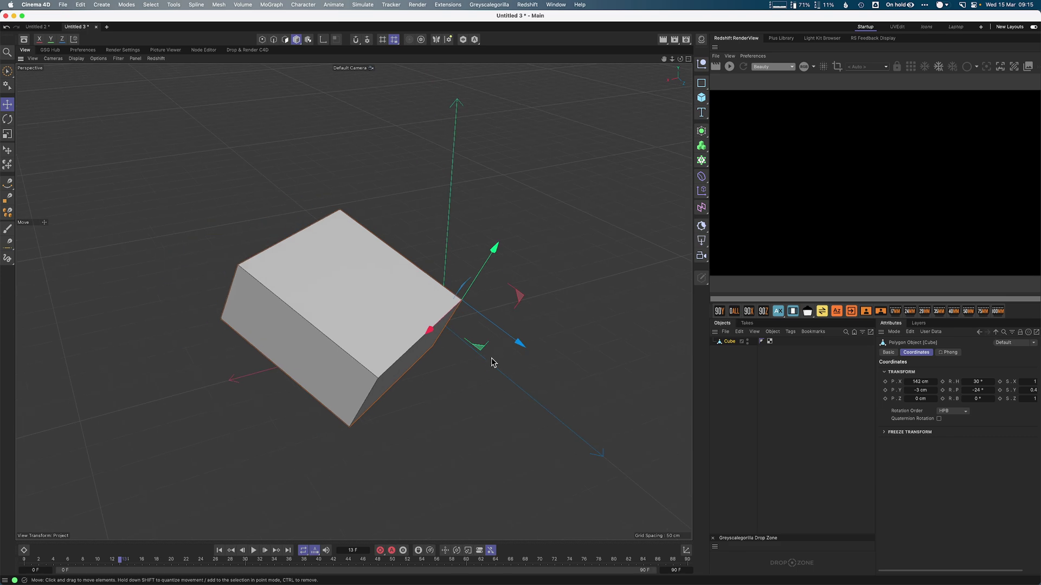
left_click_drag(492, 362, 455, 378, "alt")
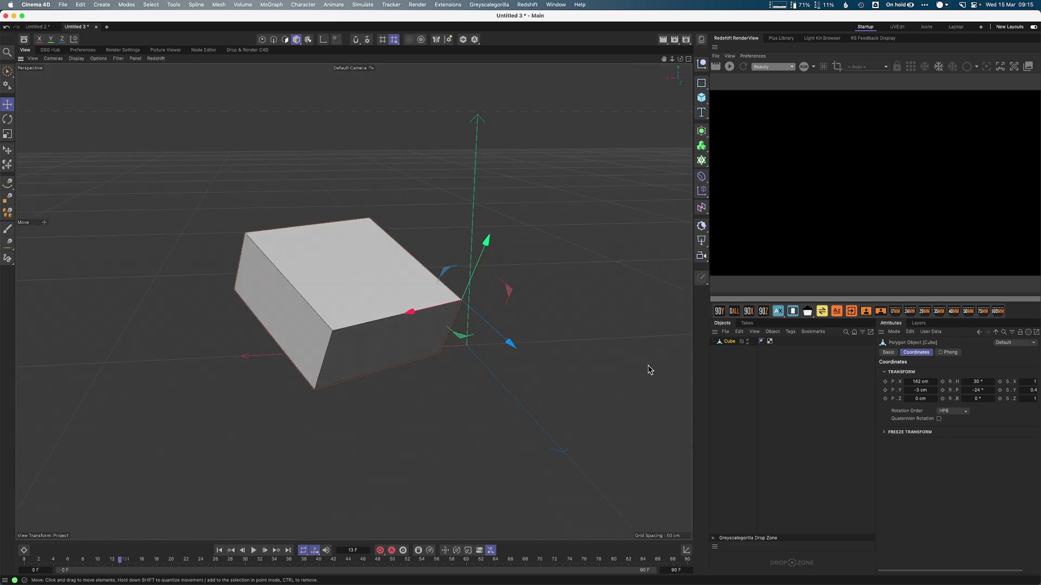
Unfreeze all of the cube's transforms so its position reads X 42, Y 97, Z 100 cm
left_click(883, 432)
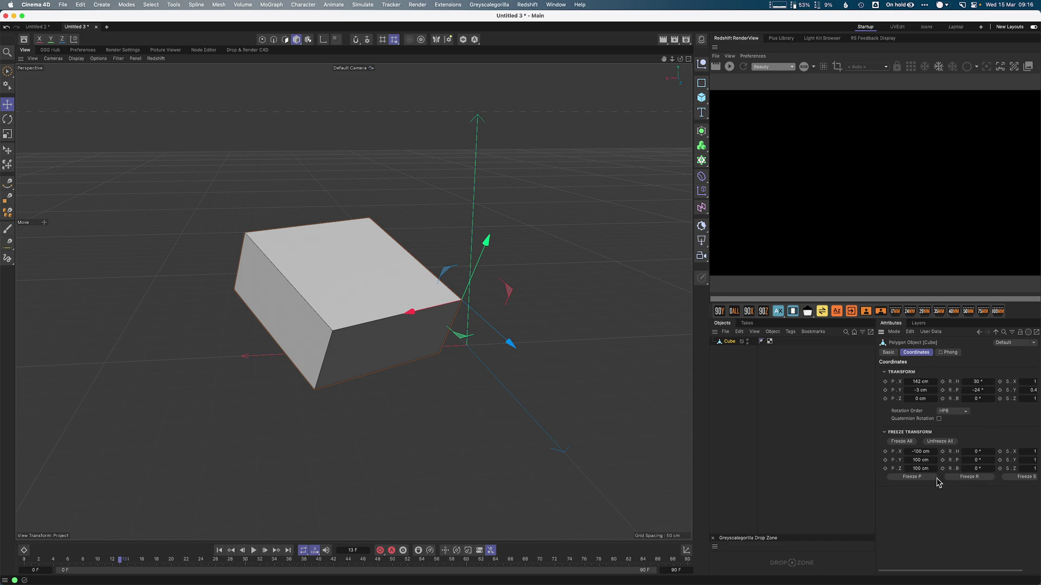
left_click(940, 442)
left_click(884, 432)
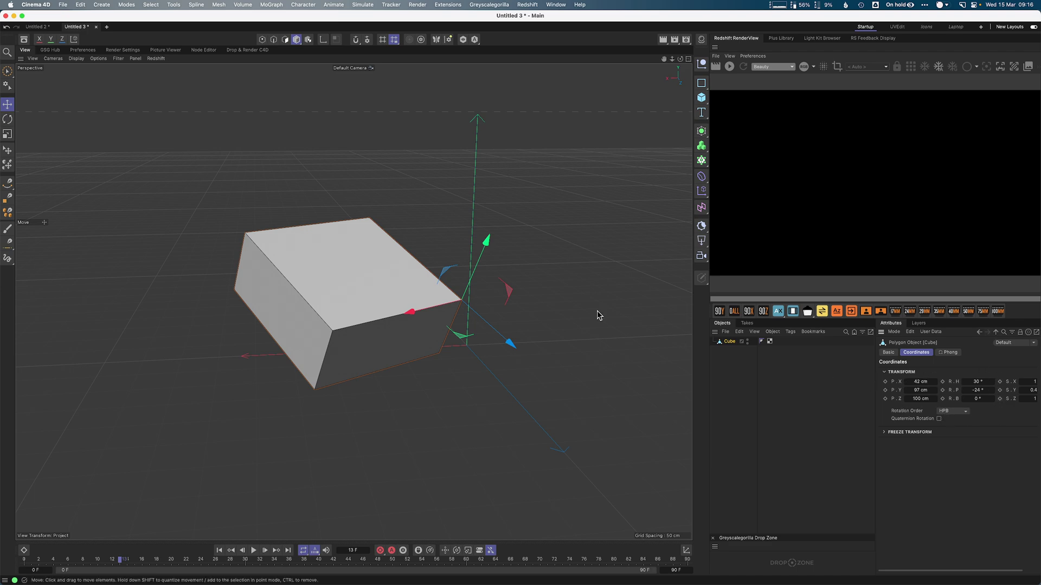
Freeze all of the cube's current transforms, then narrow it to 0.4 in X
scroll(428, 305, "up", 3)
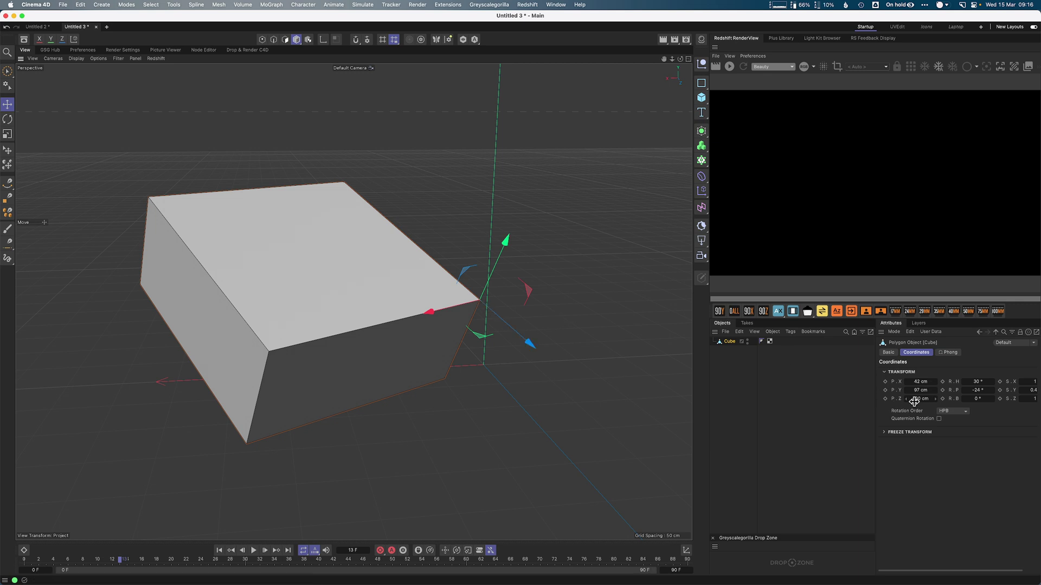
left_click(884, 433)
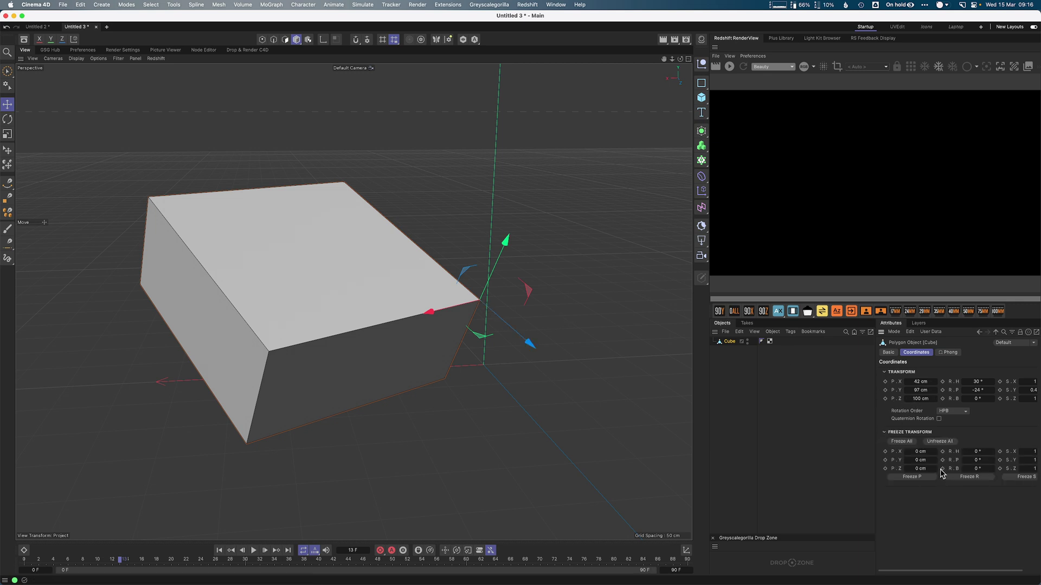
left_click(901, 441)
left_click(884, 432)
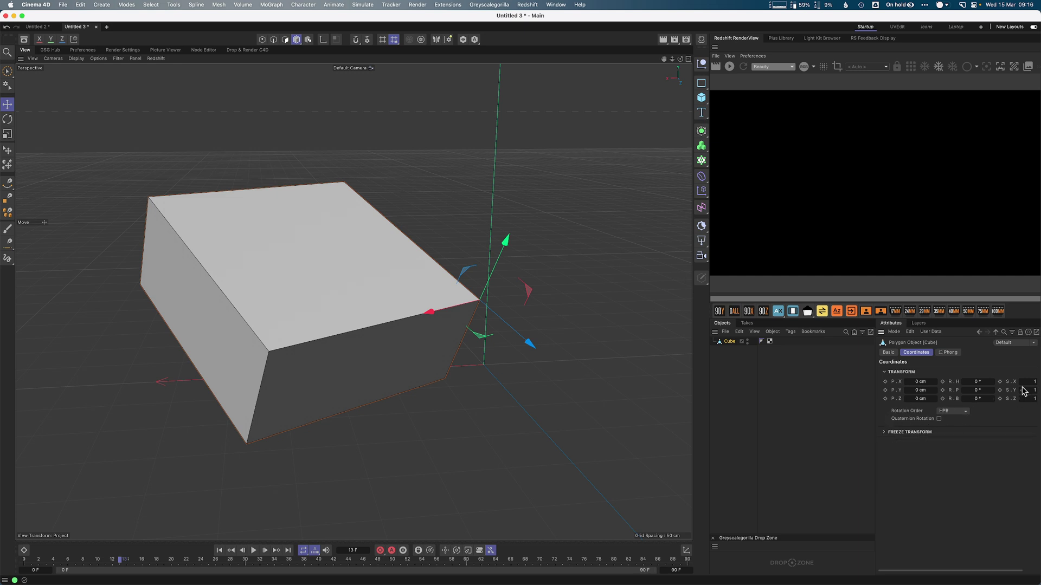
left_click_drag(1026, 383, 918, 402)
Unfreeze all transforms so the cube reads heading 54.82° and scale 0.4, 0.4, 1
left_click(884, 432)
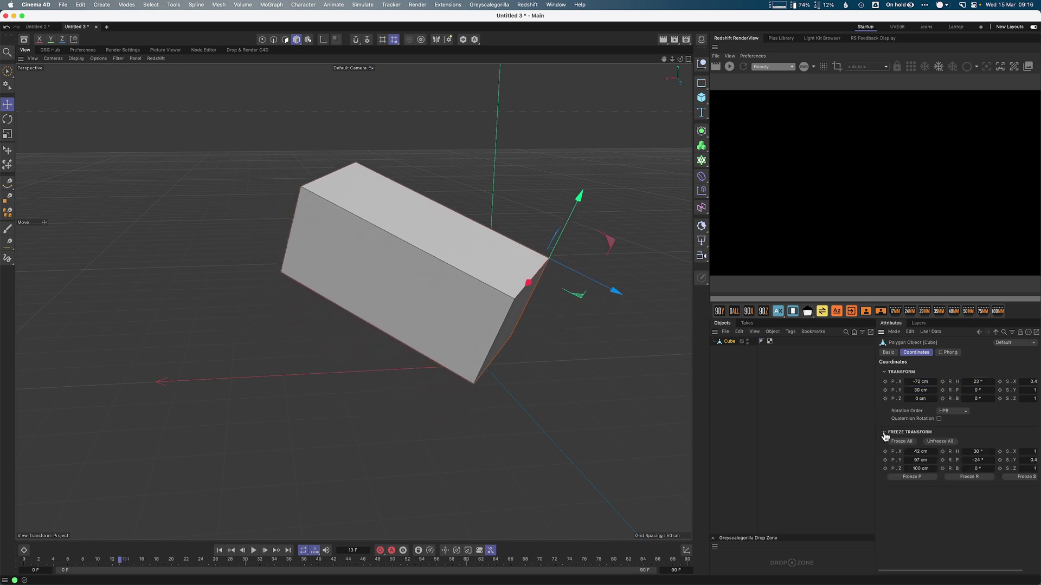
left_click(930, 441)
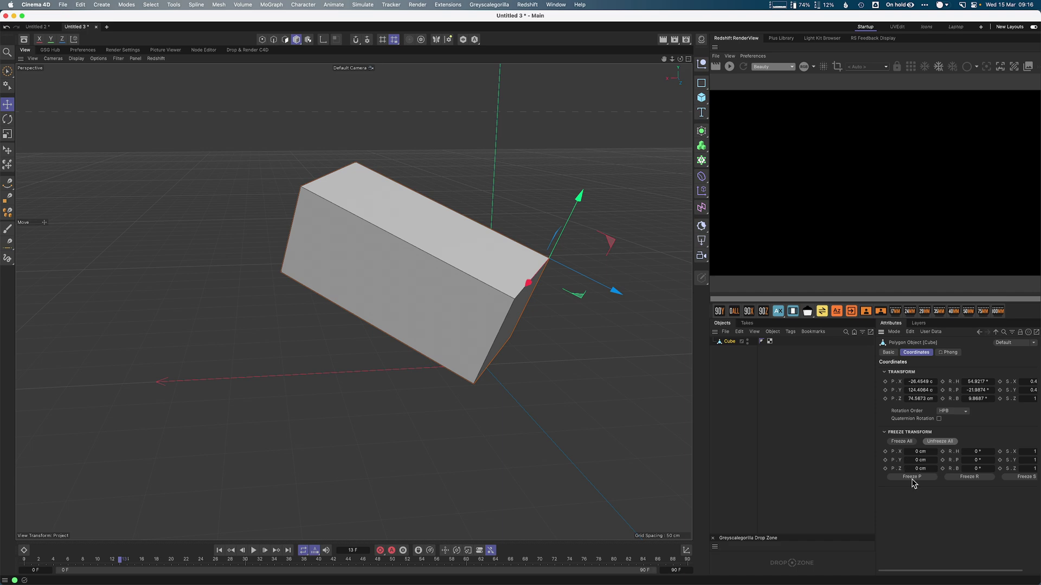
left_click(884, 432)
left_click_drag(672, 367, 623, 345, "alt")
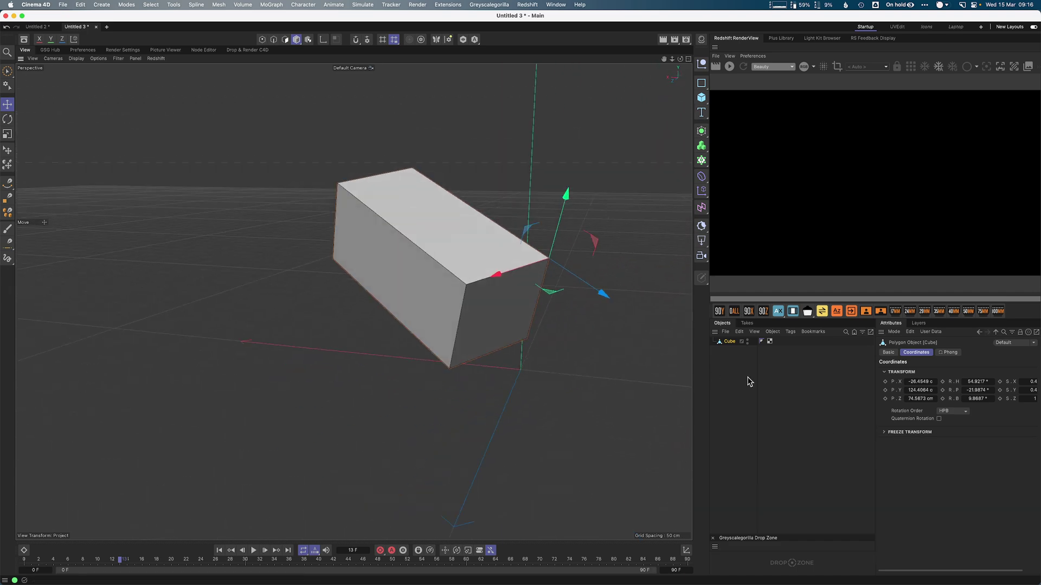